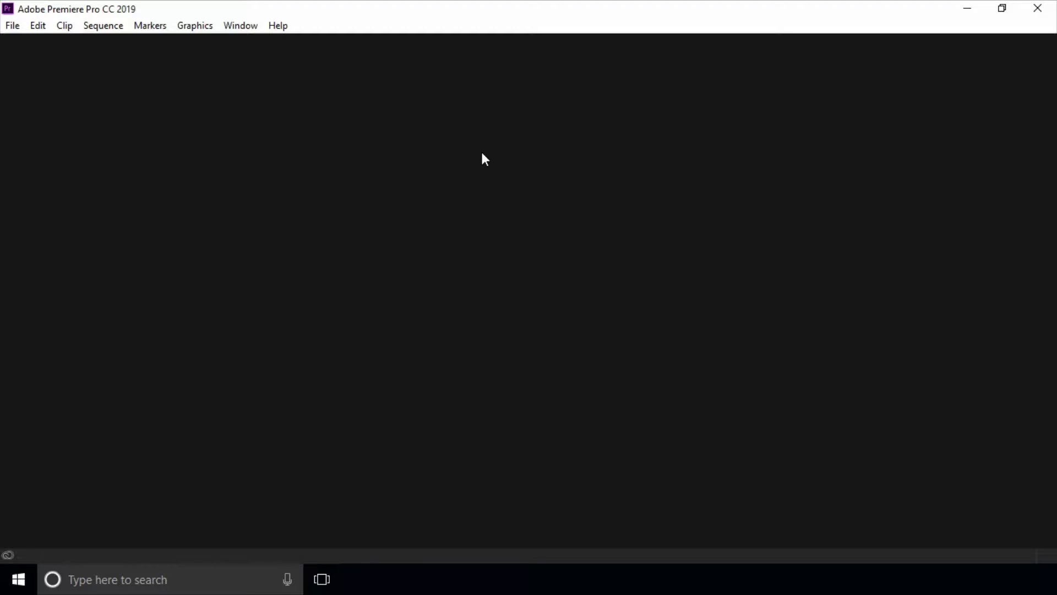
# Open VIDHI ALL SONG IN ONE CEATS_1.prproj from D:\CEATS PREMIERE DATA\PREMIERE PRO PROJECTS\ONLINE VIDHI UPPER TRACK CEATS
pyautogui.click(12, 27)
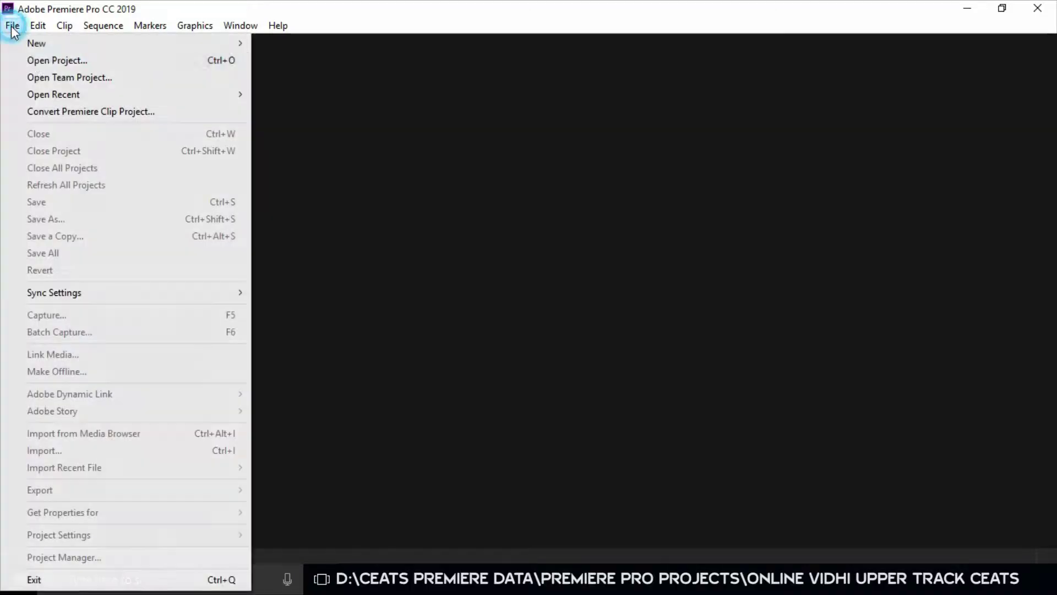
pyautogui.click(30, 61)
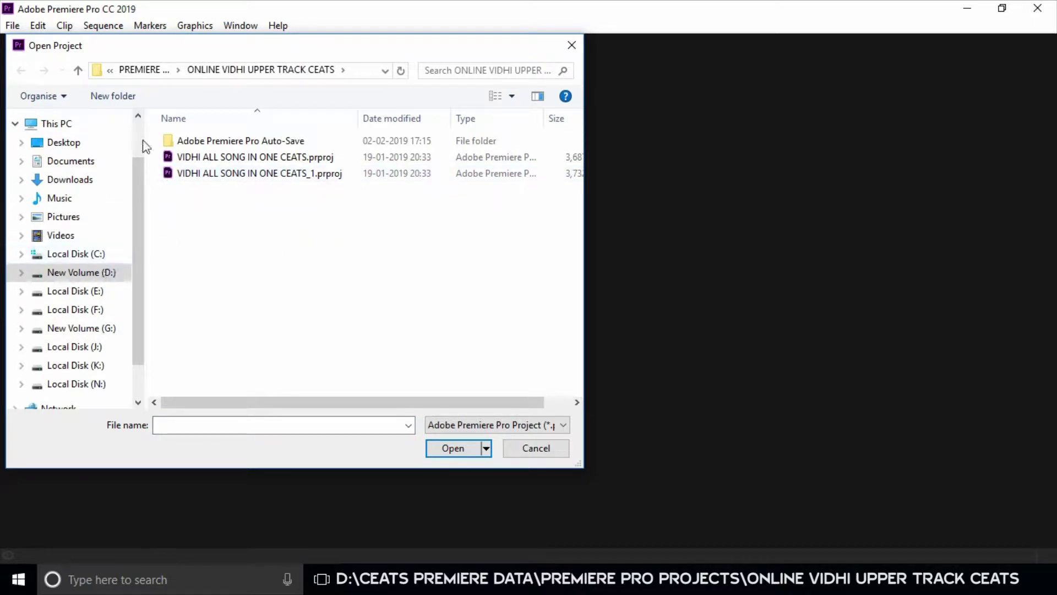
pyautogui.click(140, 70)
pyautogui.click(137, 70)
pyautogui.click(135, 70)
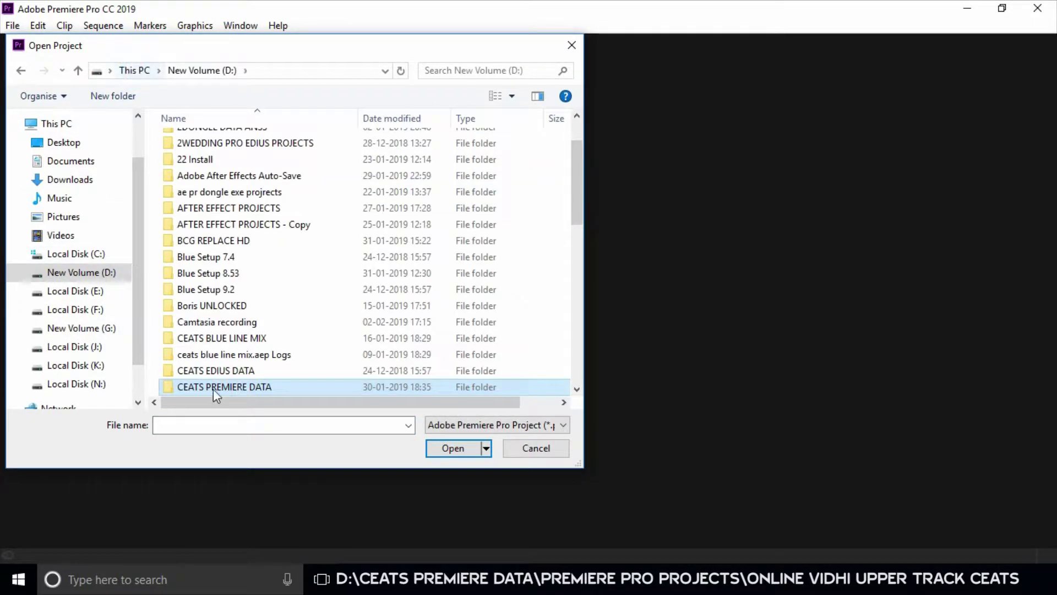
pyautogui.doubleClick(217, 389)
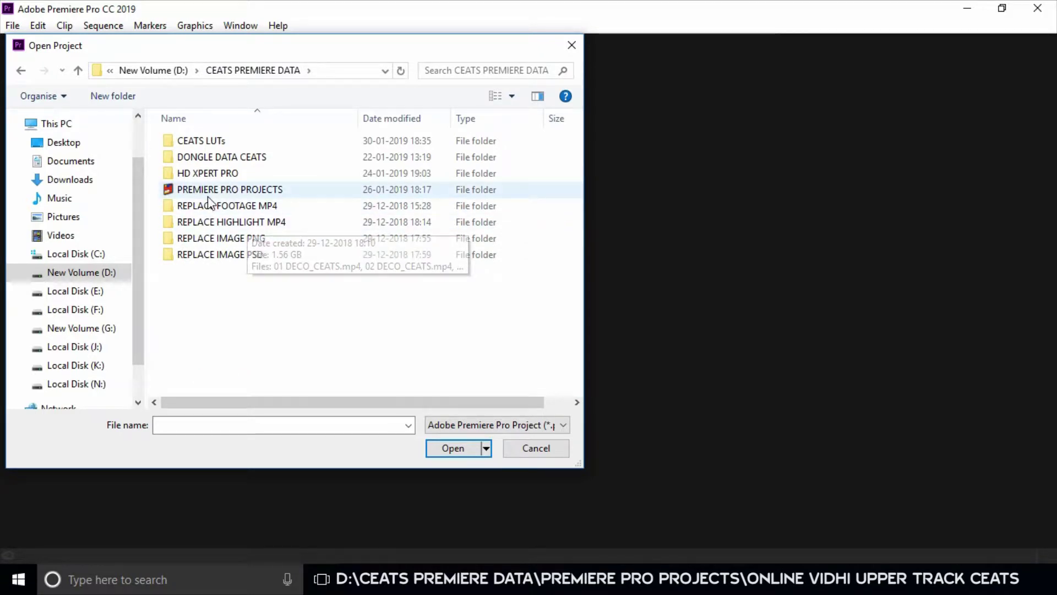
pyautogui.doubleClick(256, 188)
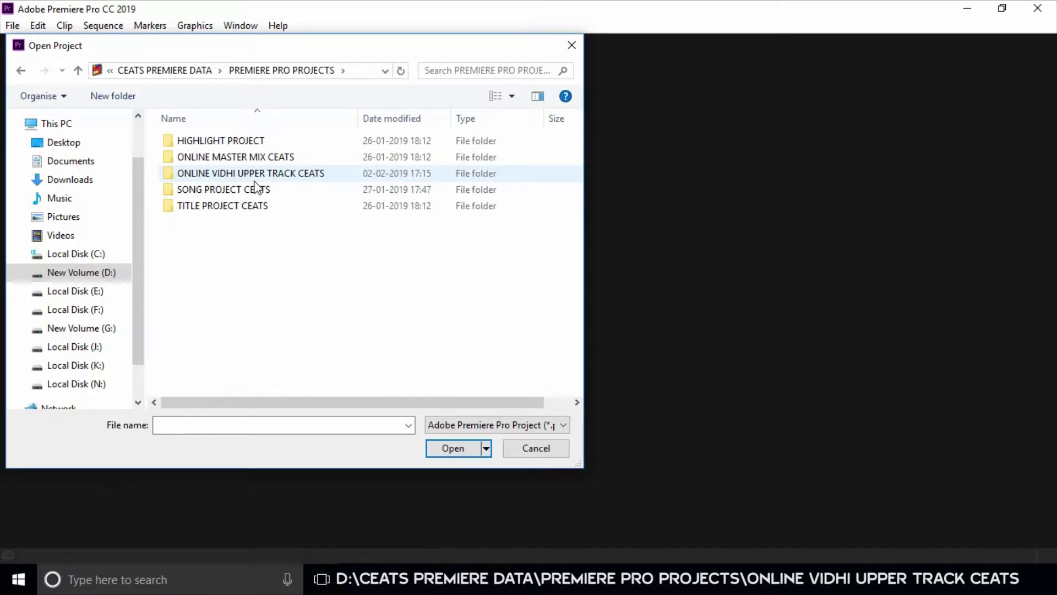
pyautogui.doubleClick(256, 175)
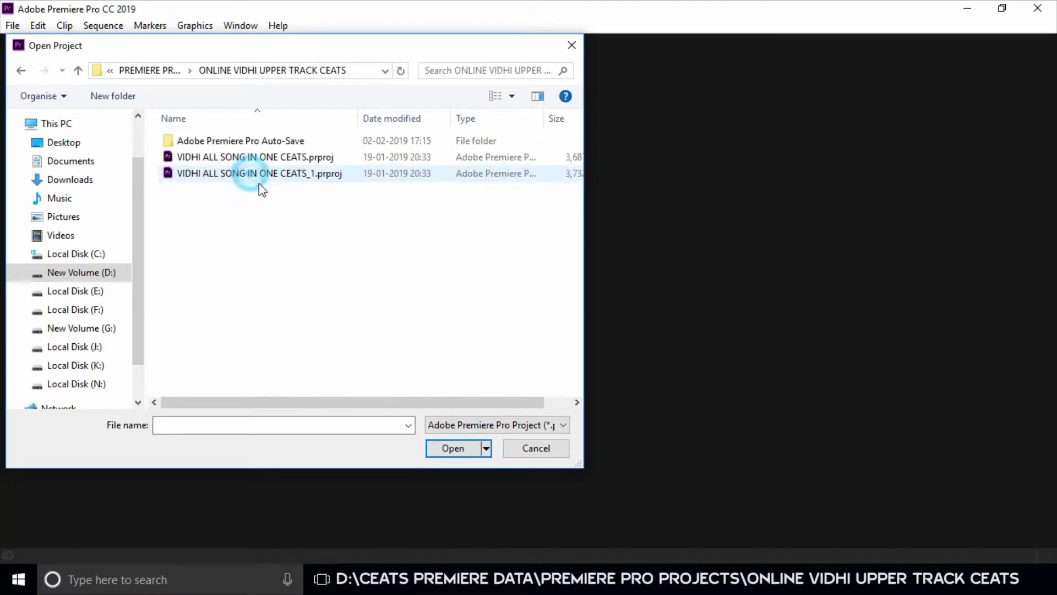
pyautogui.click(264, 174)
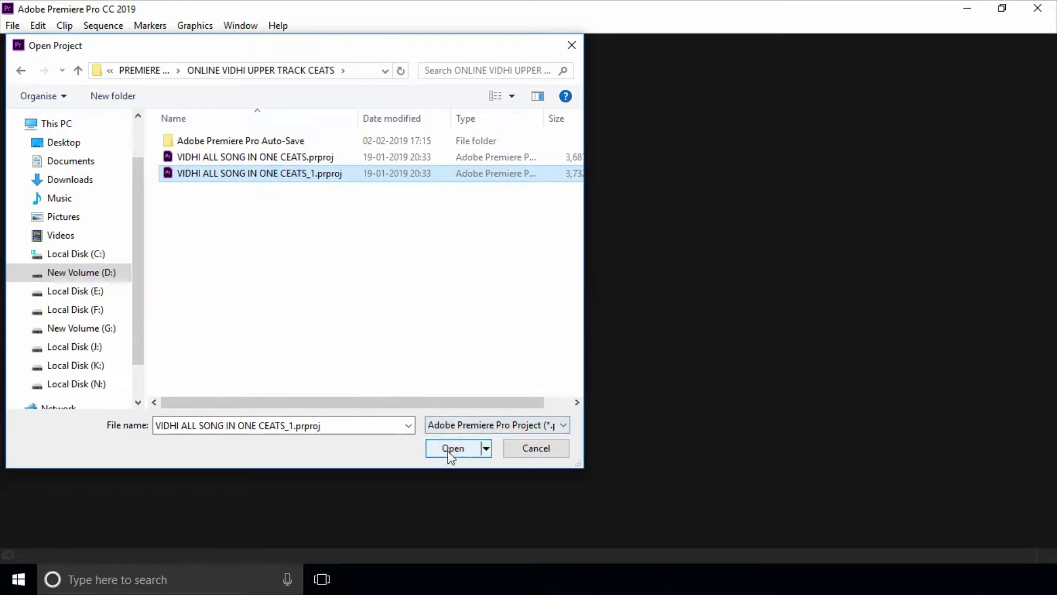
pyautogui.click(450, 449)
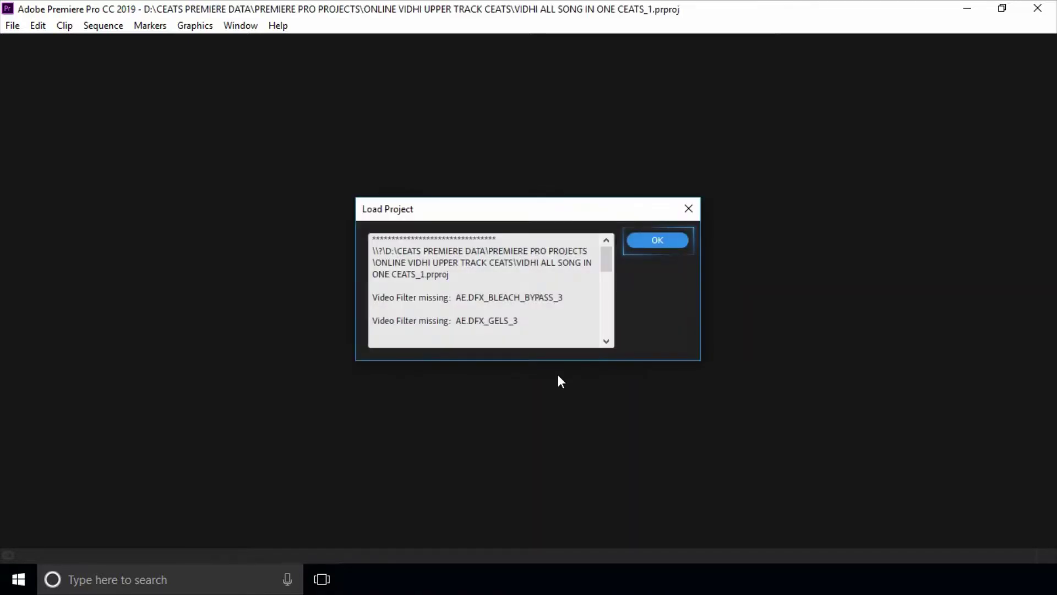
# Accept the missing-filter warning with OK so the 54-item project finishes loading
pyautogui.click(658, 239)
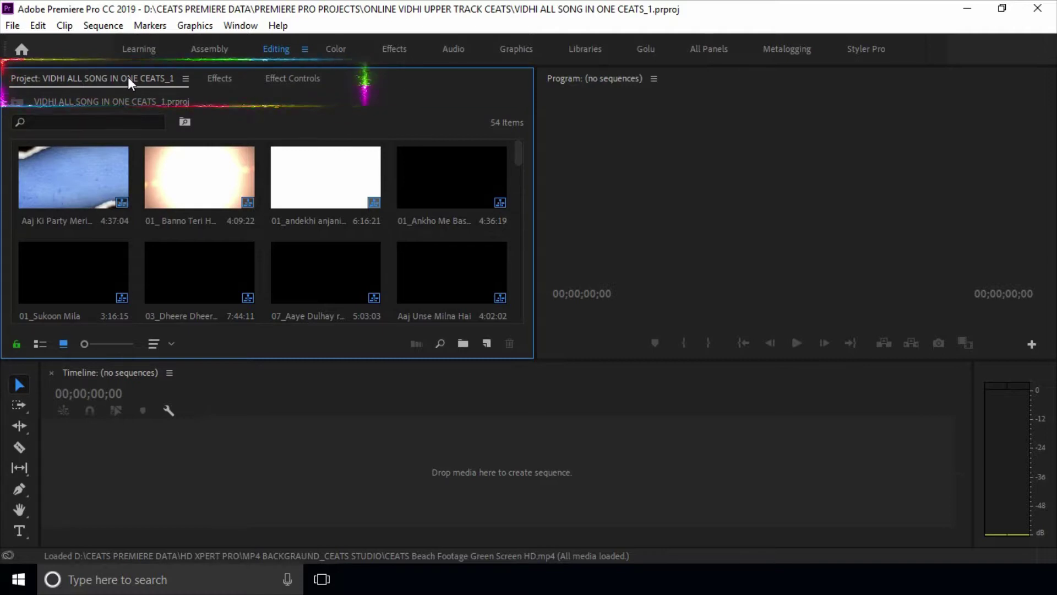
# Create a new empty bin in the Project panel
pyautogui.click(415, 124)
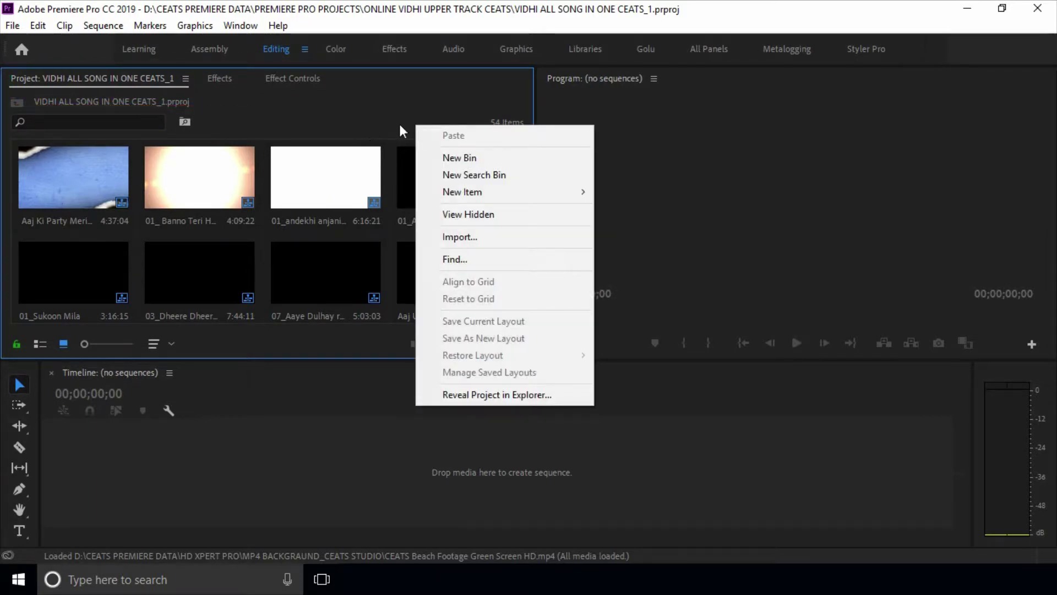
pyautogui.rightClick(377, 123)
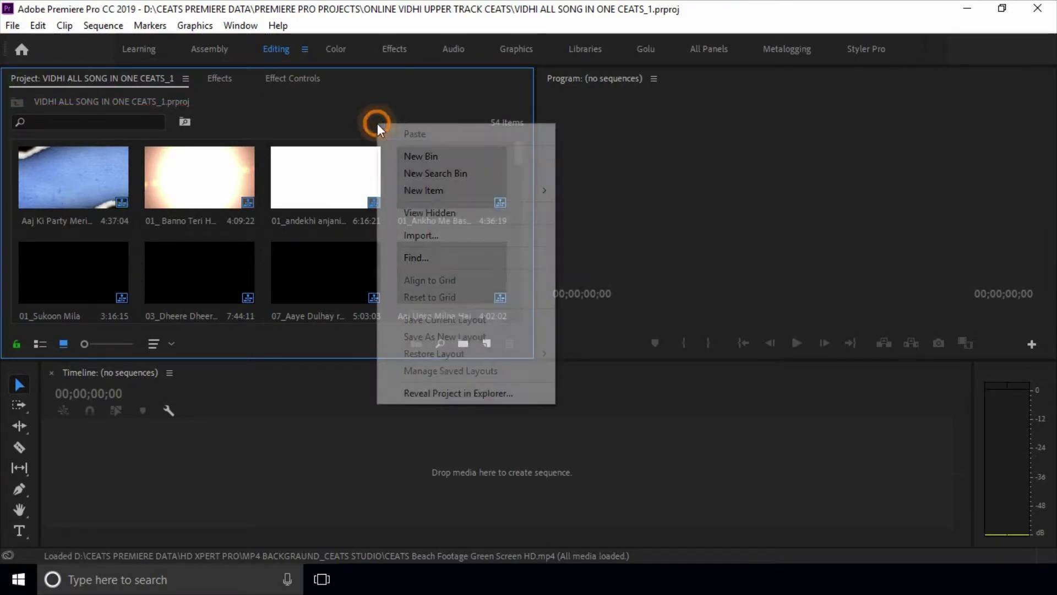
pyautogui.click(441, 158)
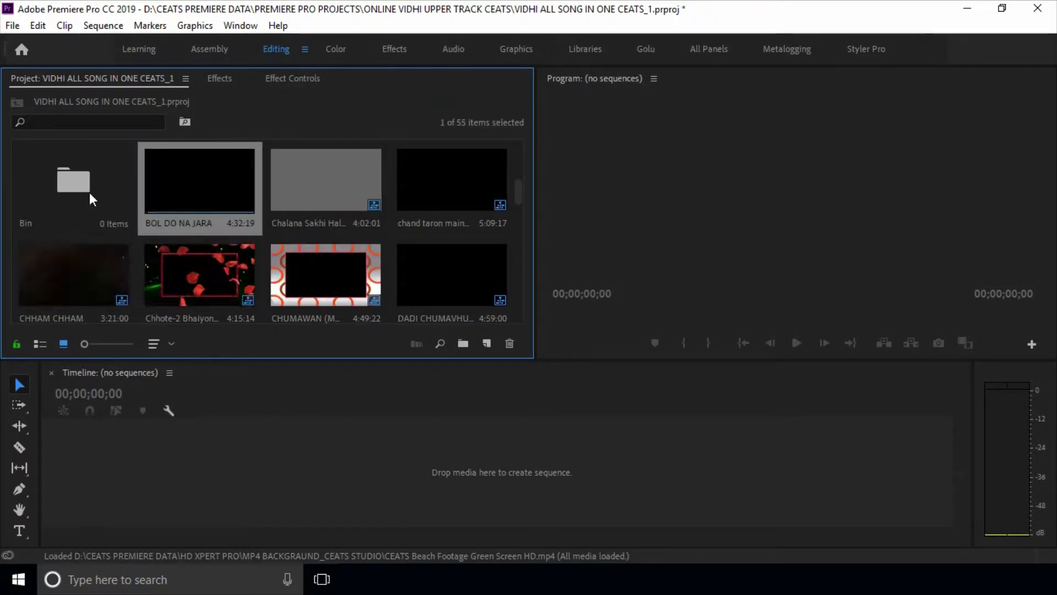
pyautogui.doubleClick(91, 188)
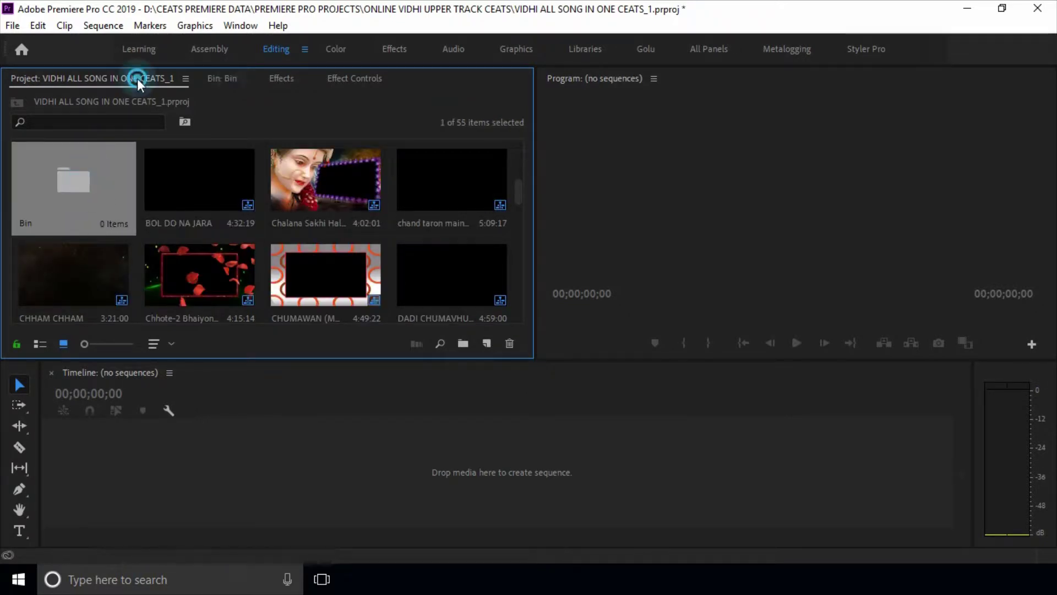
# Move all 54 song clips, from BOL DO NA JARA down, into the new bin
pyautogui.click(191, 181)
pyautogui.hotkey('shift', 'End')
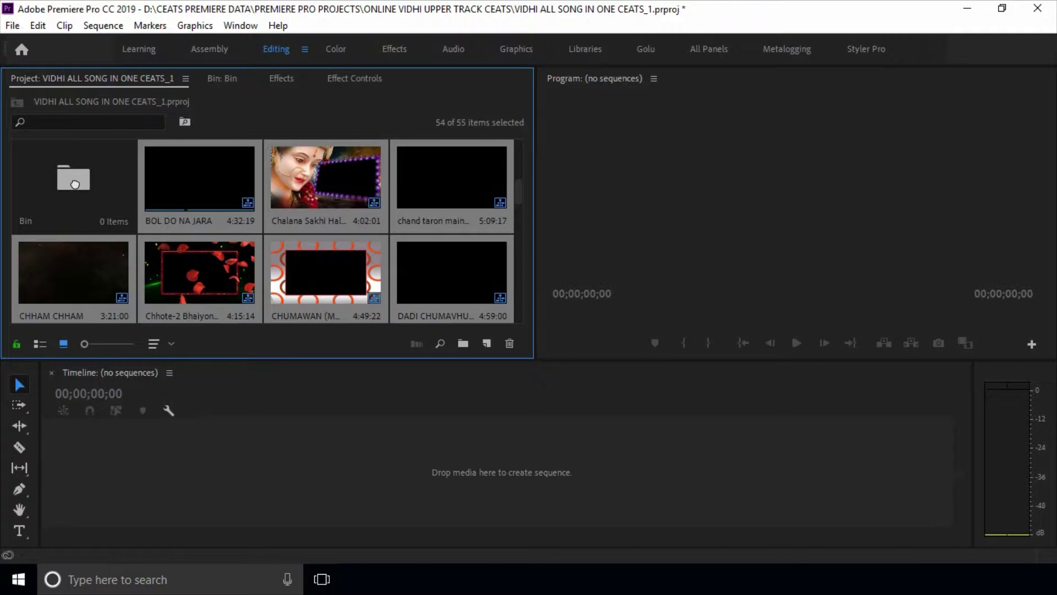
pyautogui.moveTo(75, 184); pyautogui.dragTo(75, 185)
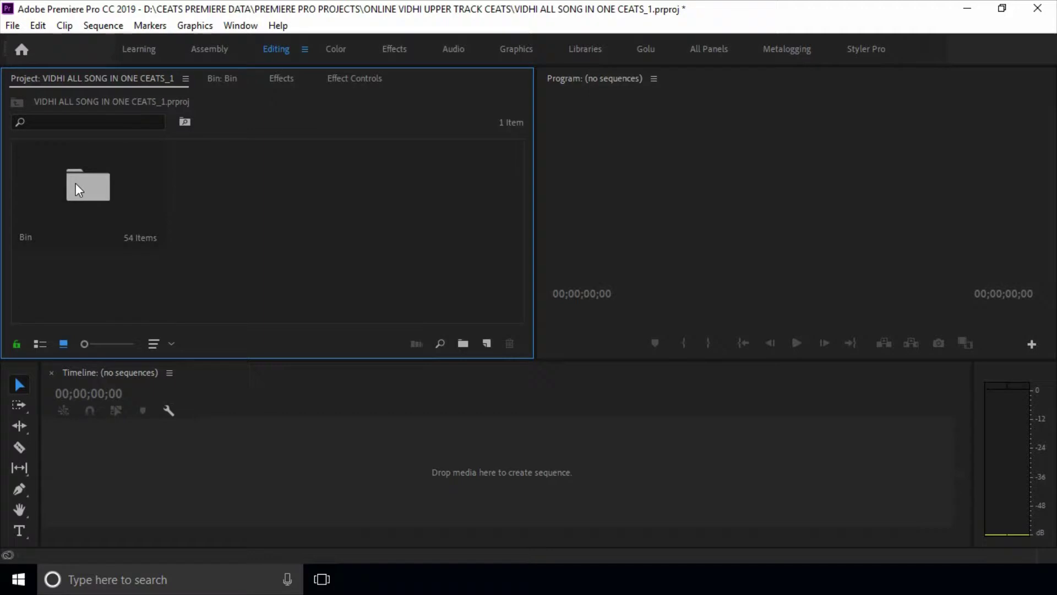
pyautogui.doubleClick(105, 178)
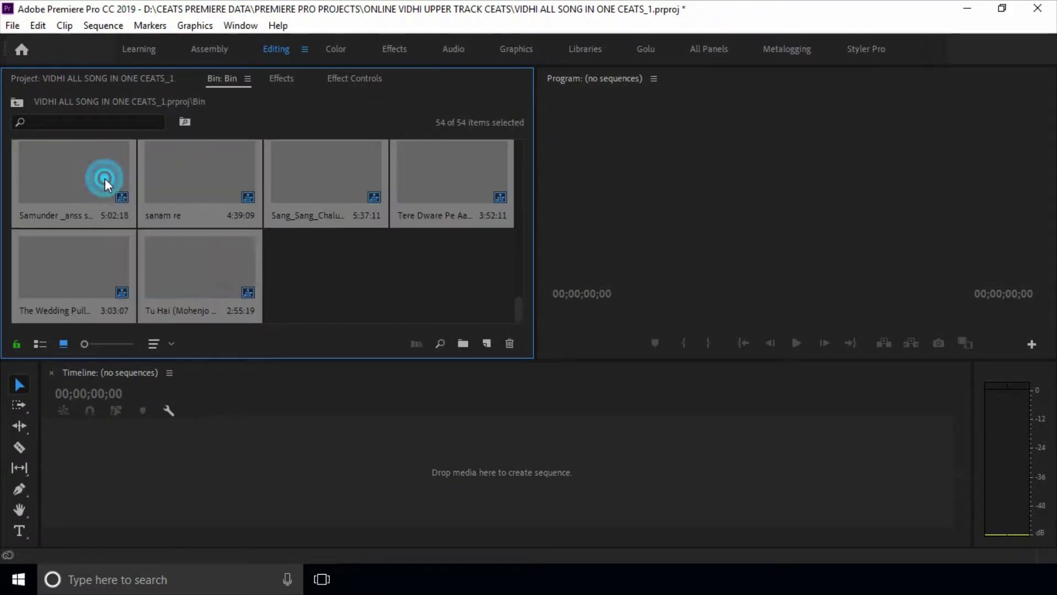
pyautogui.click(434, 272)
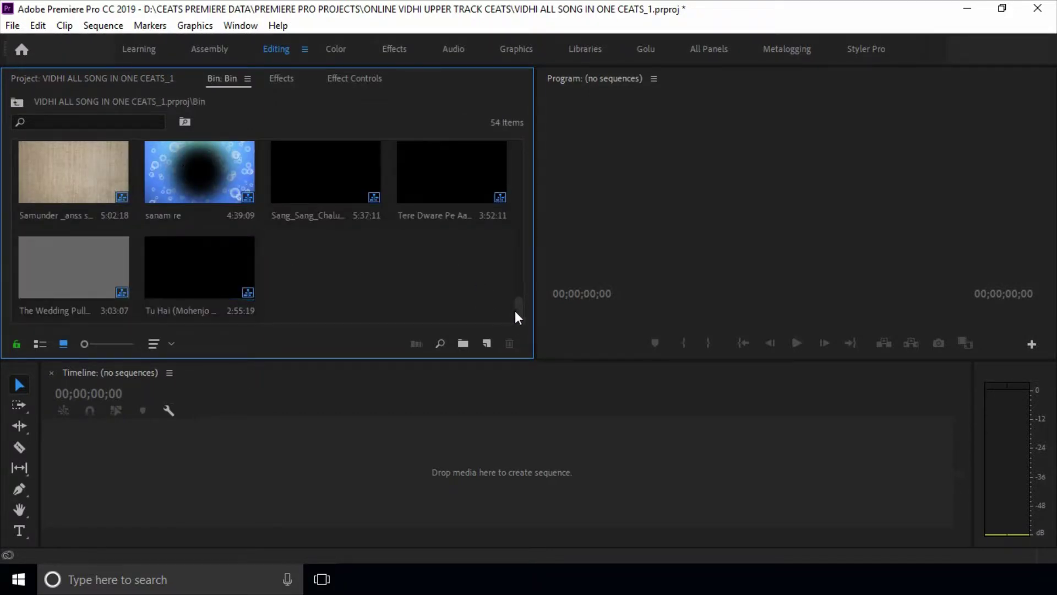
pyautogui.moveTo(516, 310); pyautogui.dragTo(525, 131)
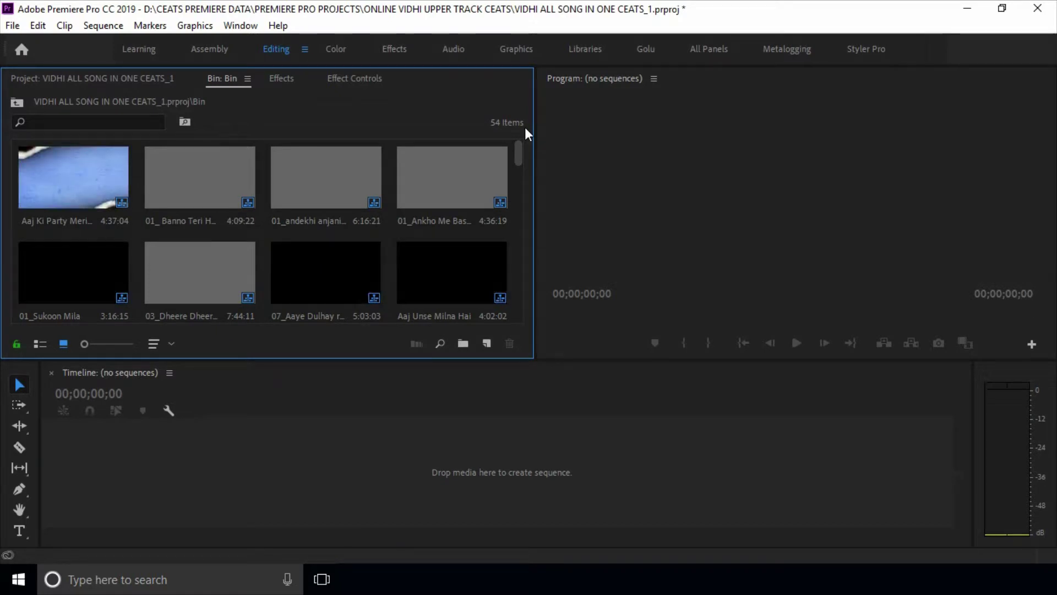
pyautogui.click(99, 78)
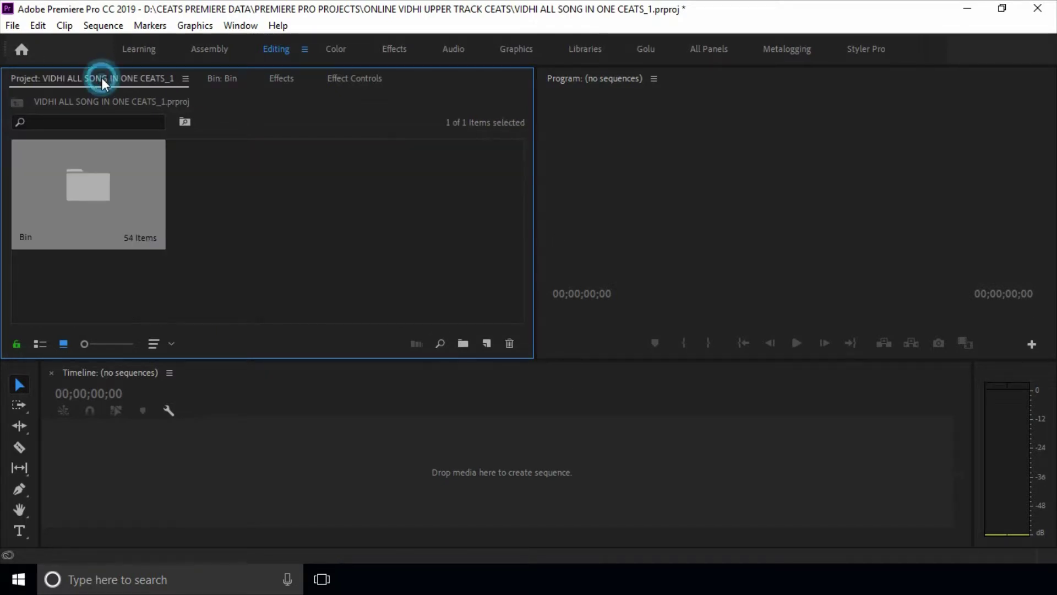
# Add a second bin named 'import raw' beside the song bin and open it
pyautogui.click(346, 238)
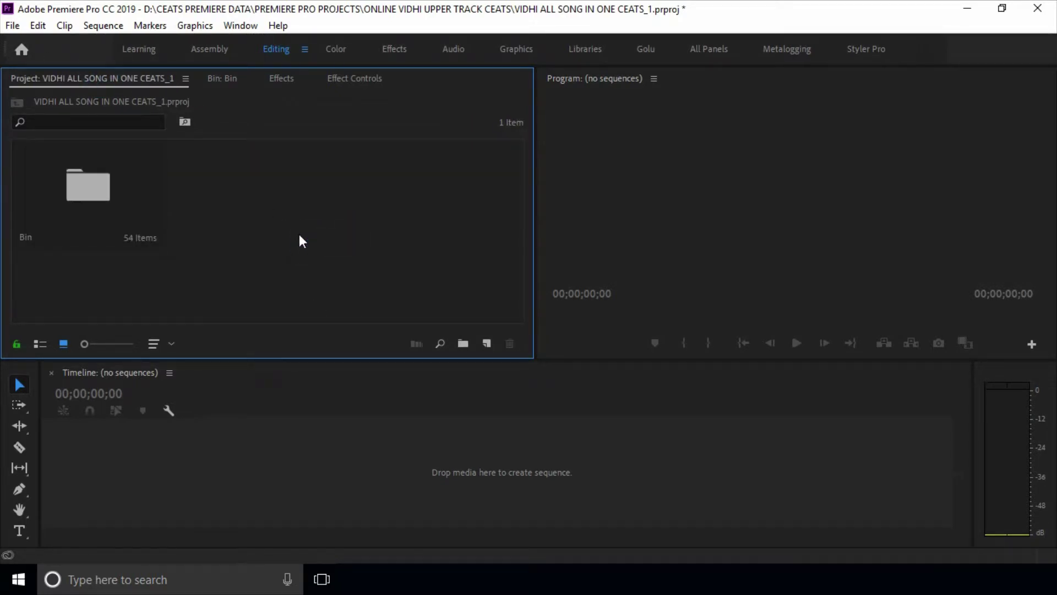
pyautogui.rightClick(278, 202)
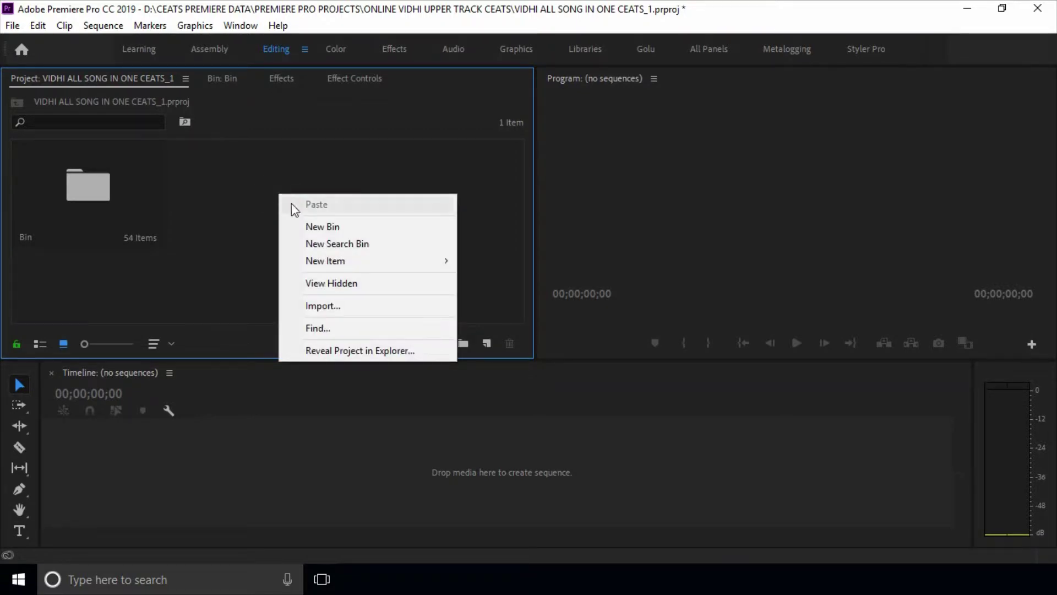
pyautogui.click(319, 226)
pyautogui.write('i')
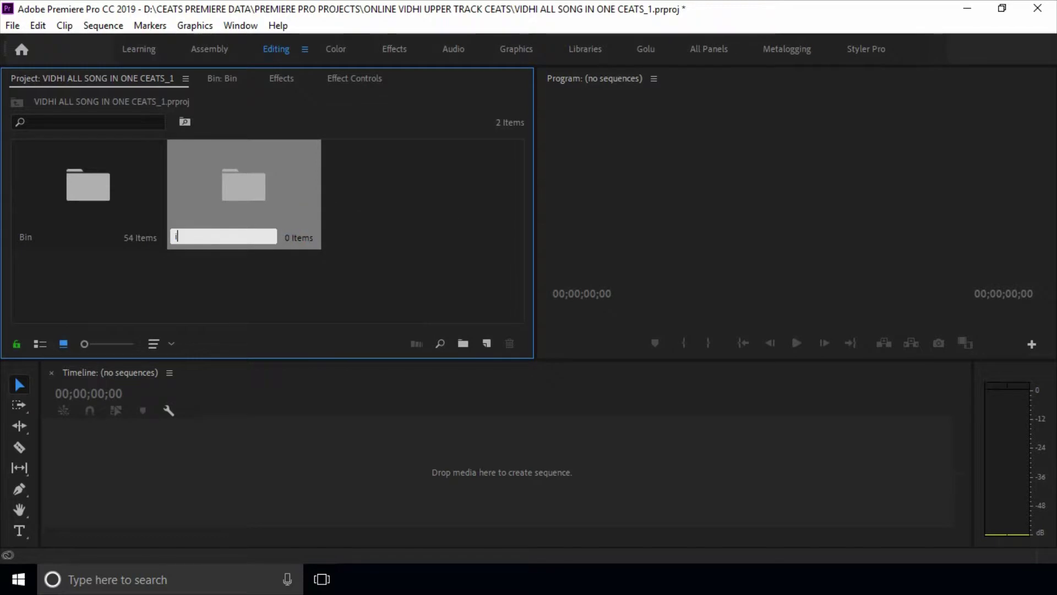
pyautogui.write('mport ori')
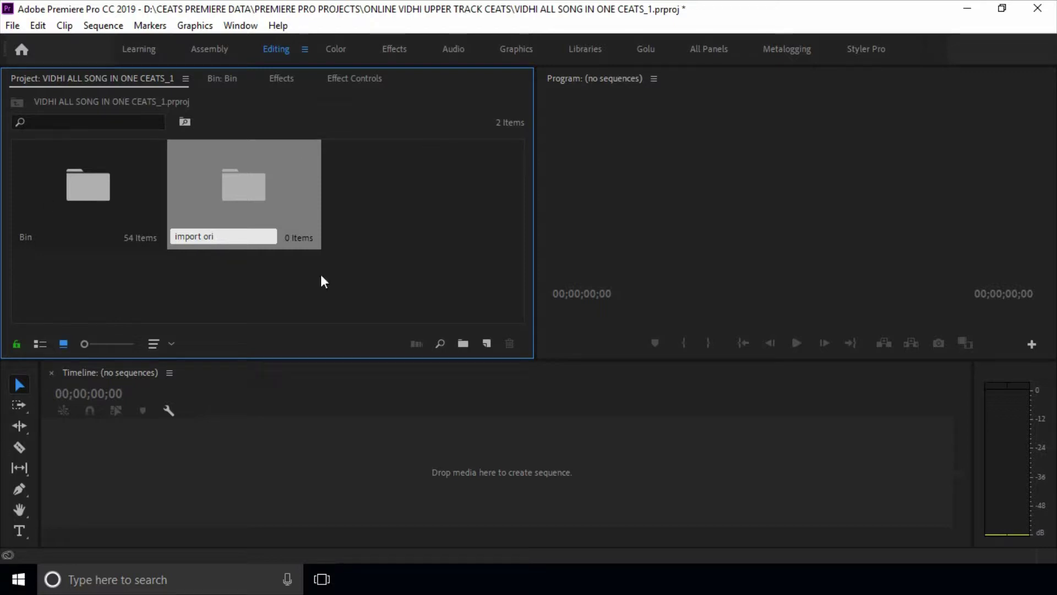
pyautogui.press('BackSpace')
pyautogui.press('BackSpace')
pyautogui.press('BackSpace')
pyautogui.write('ra')
pyautogui.write('w')
pyautogui.press('Tab')
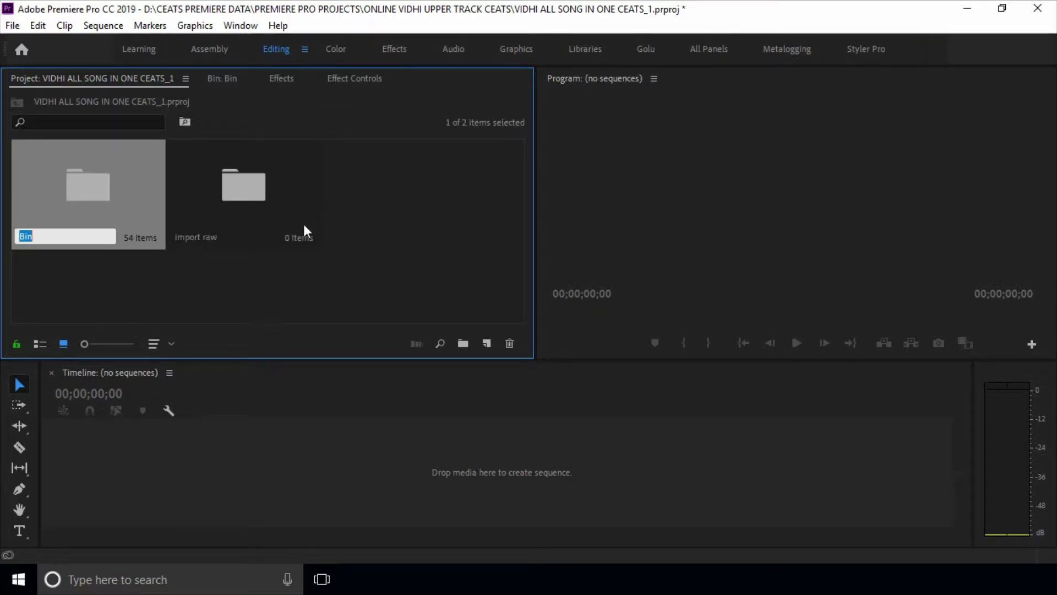
pyautogui.press('Escape')
pyautogui.click(245, 182)
pyautogui.doubleClick(224, 174)
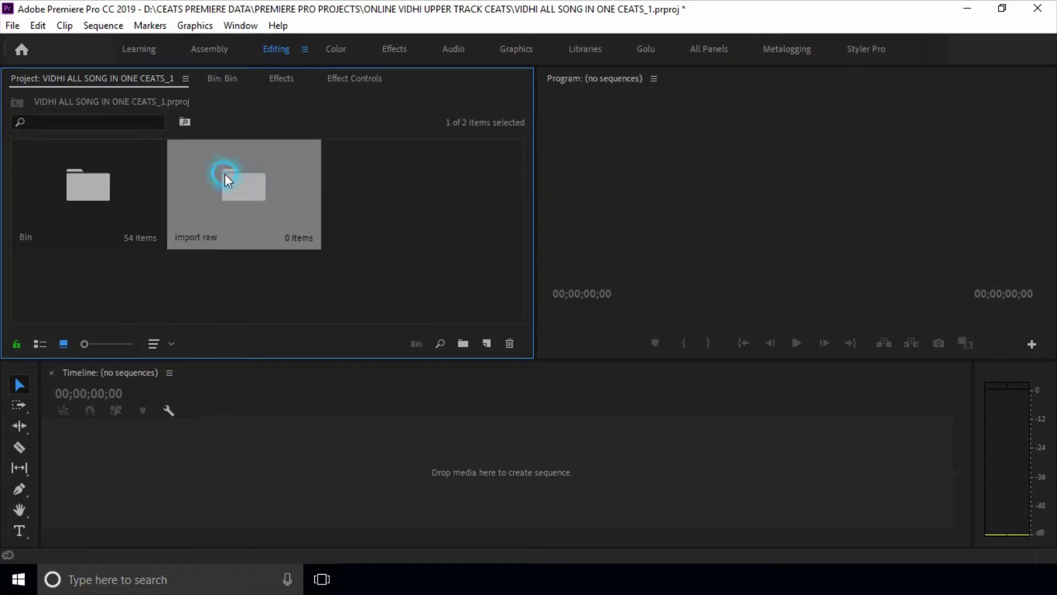
# Start an import into the import raw bin from J:\Online Wedding Demo data\07 Barat
pyautogui.rightClick(286, 188)
pyautogui.click(381, 299)
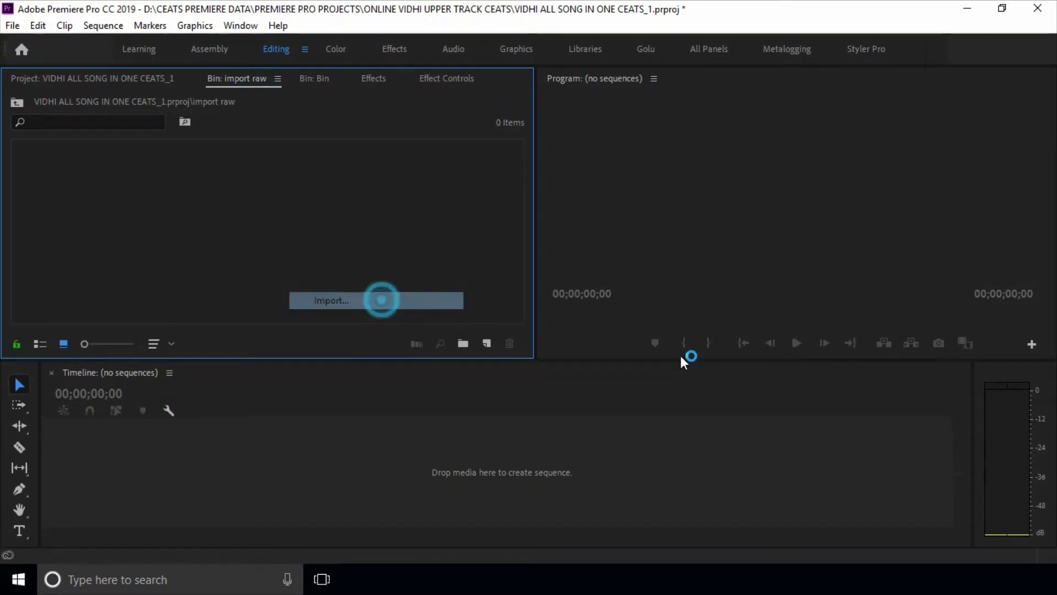
pyautogui.scroll(-2, 60, 315)
pyautogui.click(72, 322)
pyautogui.scroll(-1, 243, 304)
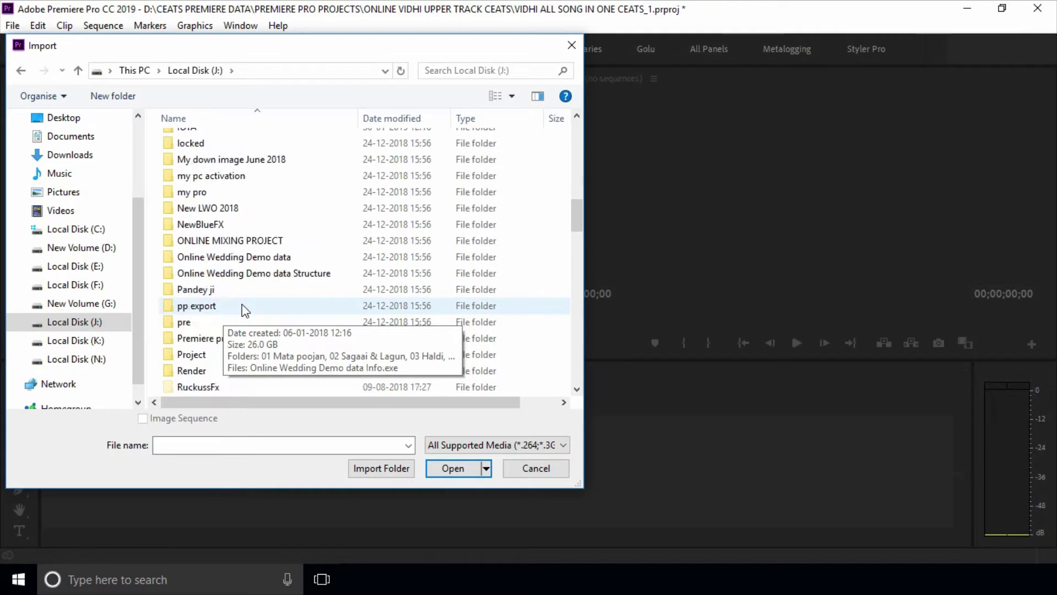
pyautogui.scroll(-1, 248, 253)
pyautogui.doubleClick(254, 208)
pyautogui.doubleClick(197, 239)
# Import all 62 MTS clips from the 07 Barat folder into import raw
pyautogui.click(440, 255)
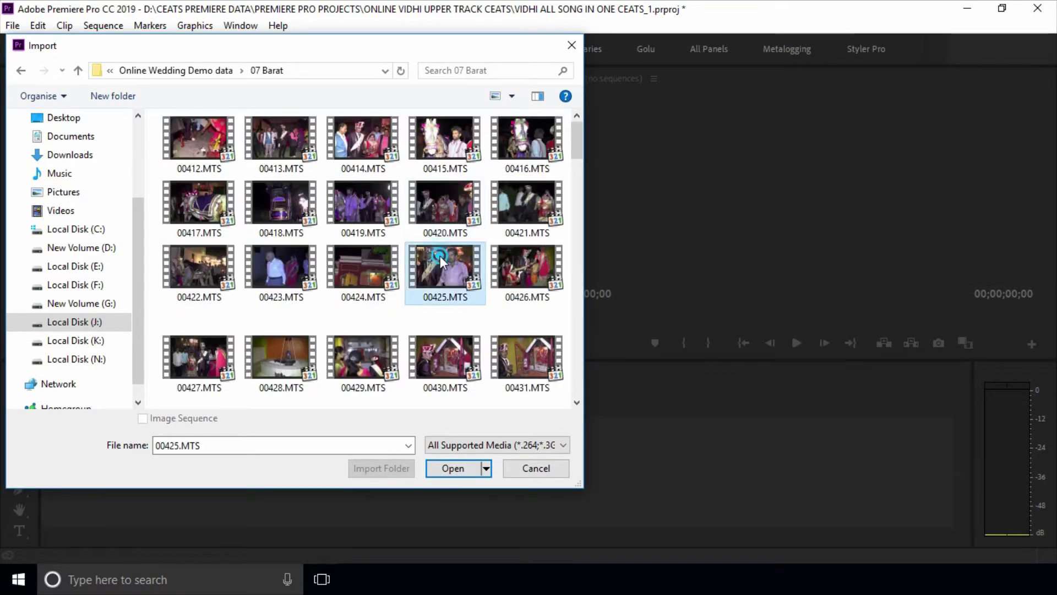
pyautogui.scroll(-3, 448, 254)
pyautogui.scroll(-2, 448, 254)
pyautogui.hotkey('ctrl', 'a')
pyautogui.press('Return')
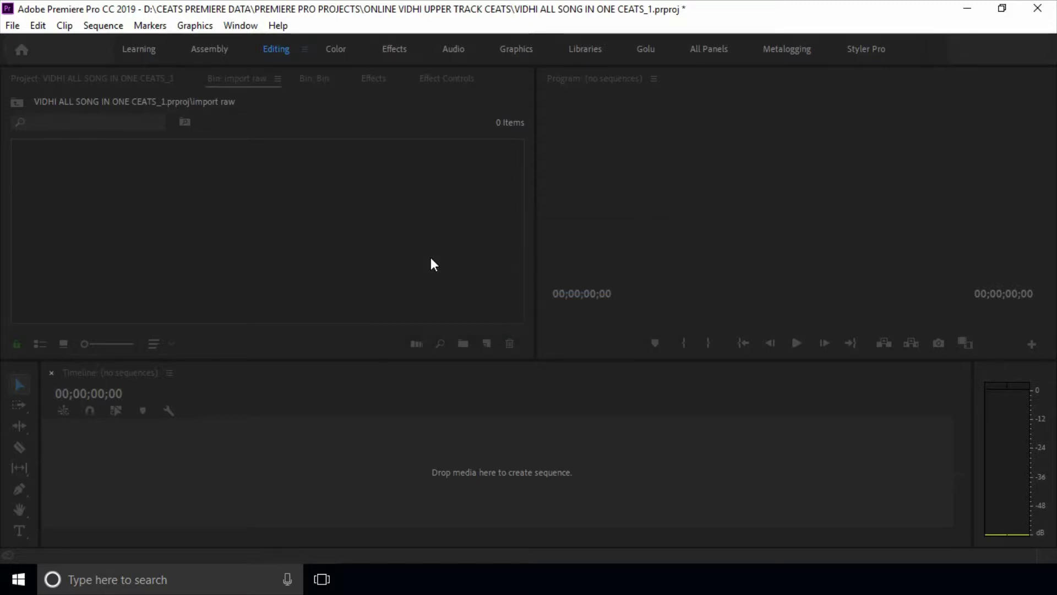
pyautogui.moveTo(518, 307); pyautogui.dragTo(524, 123)
pyautogui.click(68, 80)
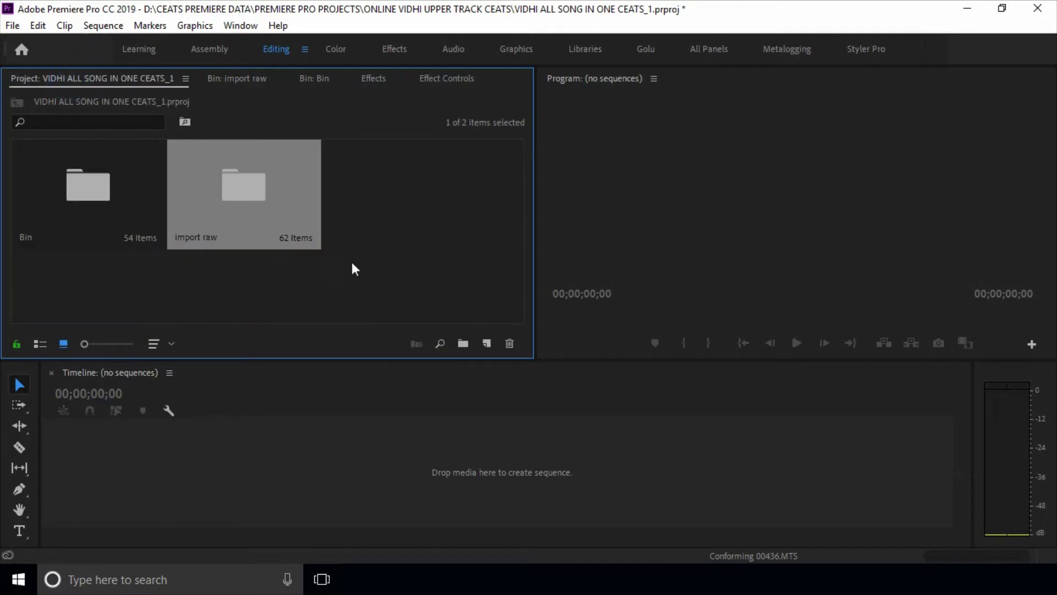
pyautogui.click(389, 206)
# Create Sequence 01 using the AVCHD 1080p25 preset
pyautogui.rightClick(392, 195)
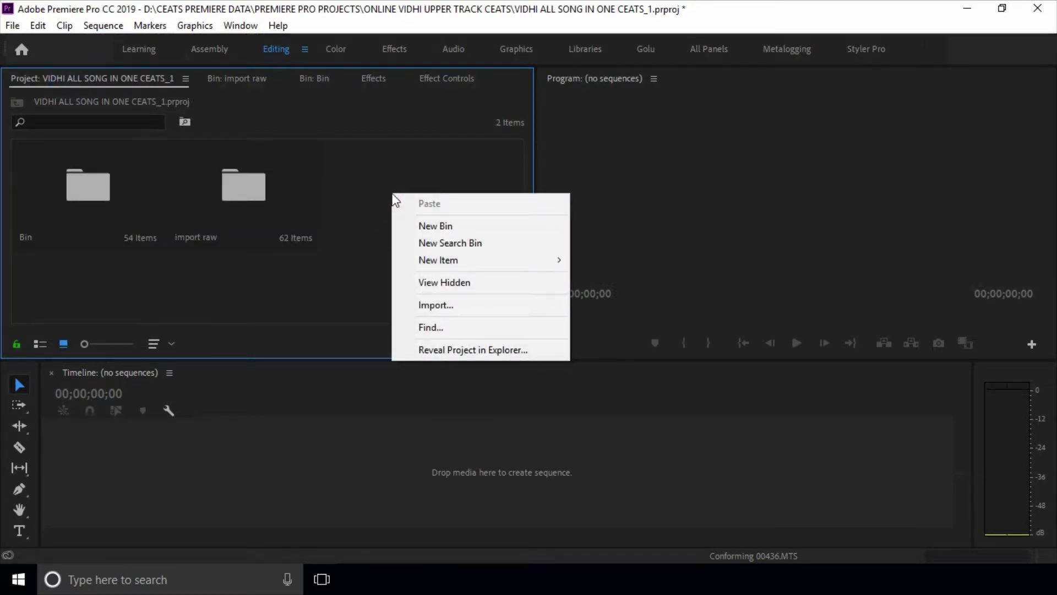
pyautogui.click(61, 82)
pyautogui.rightClick(394, 200)
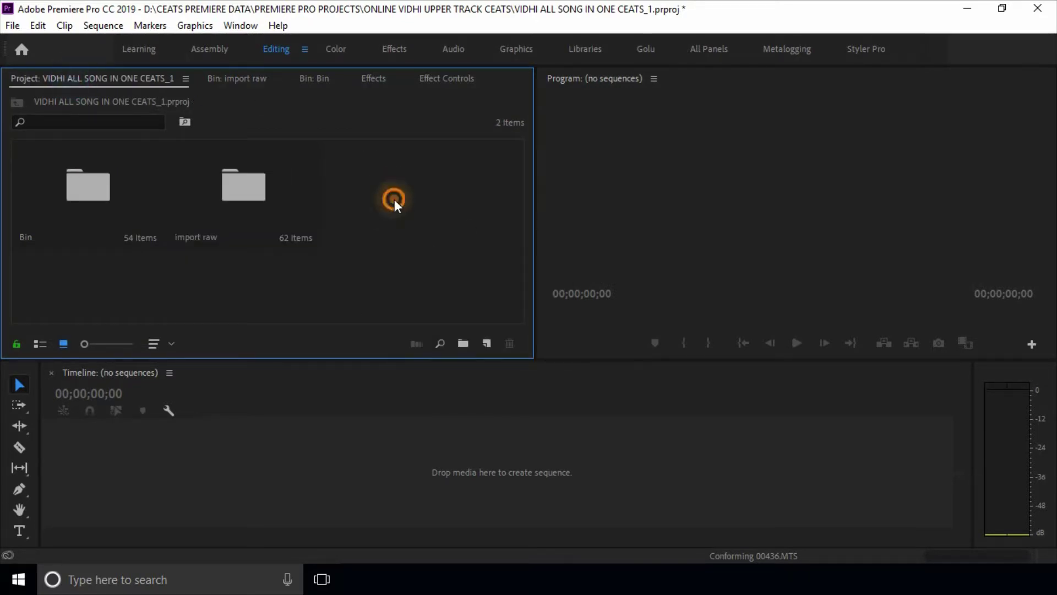
pyautogui.moveTo(476, 269)
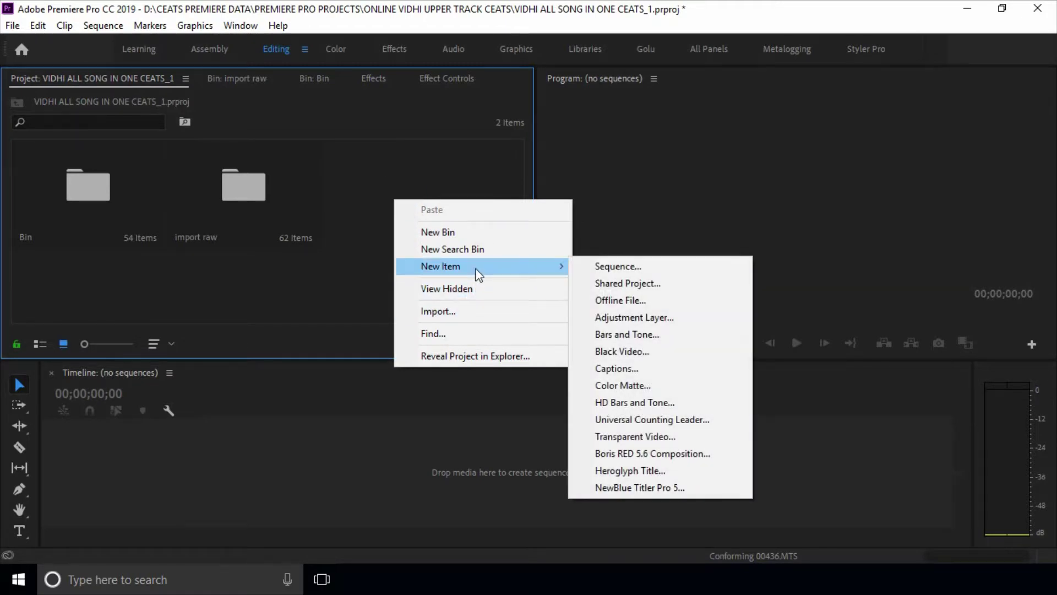
pyautogui.click(627, 266)
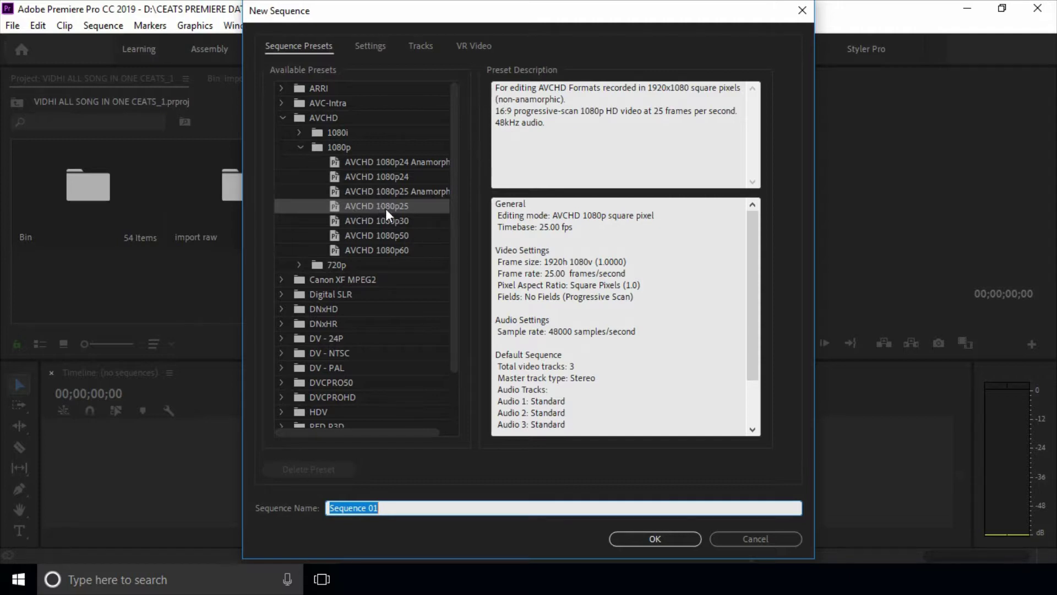
pyautogui.click(646, 541)
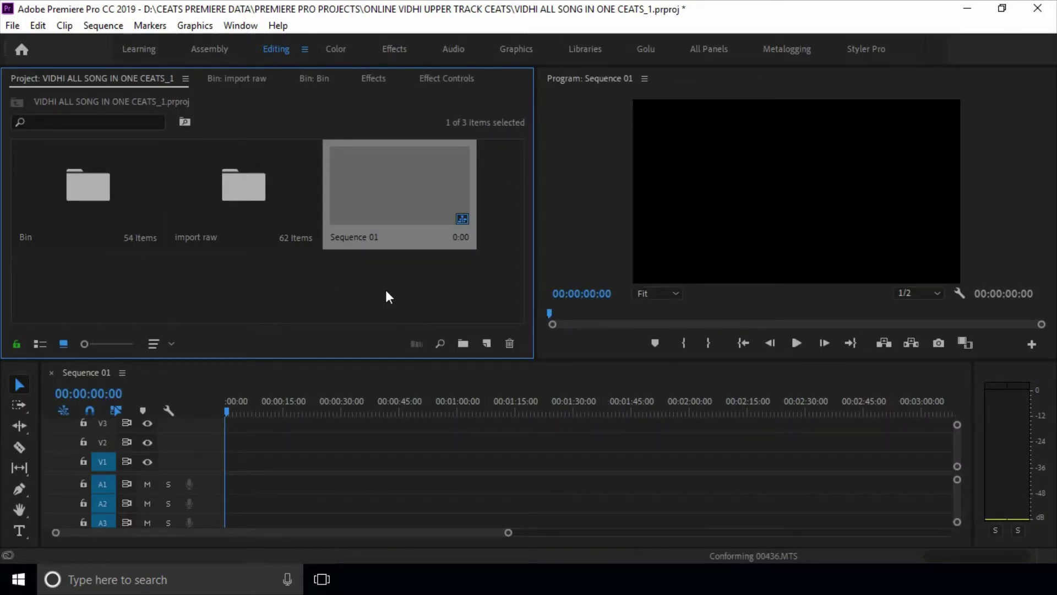
pyautogui.click(411, 283)
pyautogui.moveTo(235, 410); pyautogui.dragTo(230, 412)
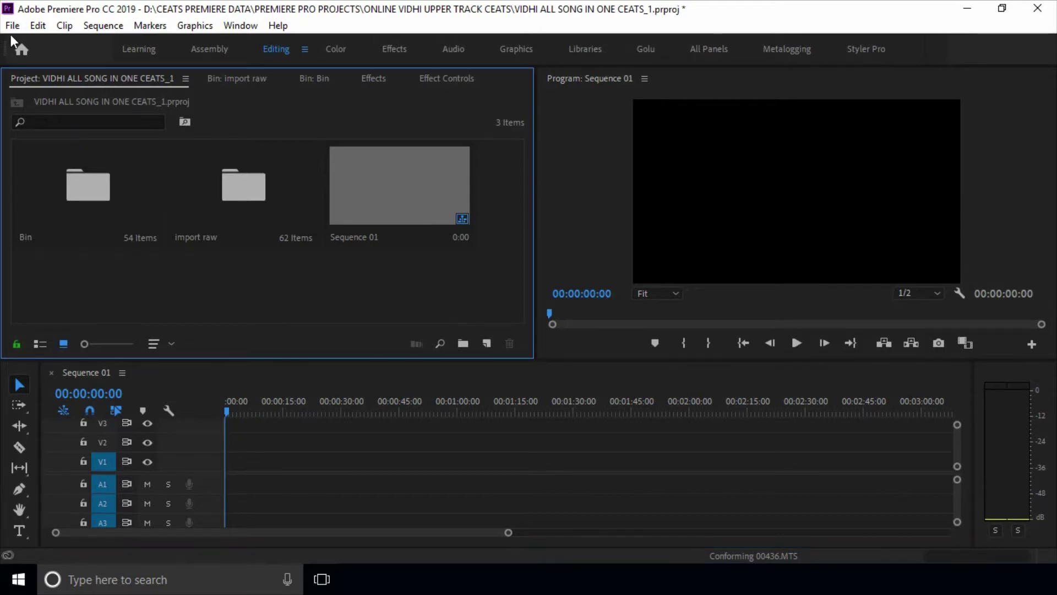
# Save the project as 'ram ewd sita.prproj' in D:\My projects
pyautogui.click(12, 26)
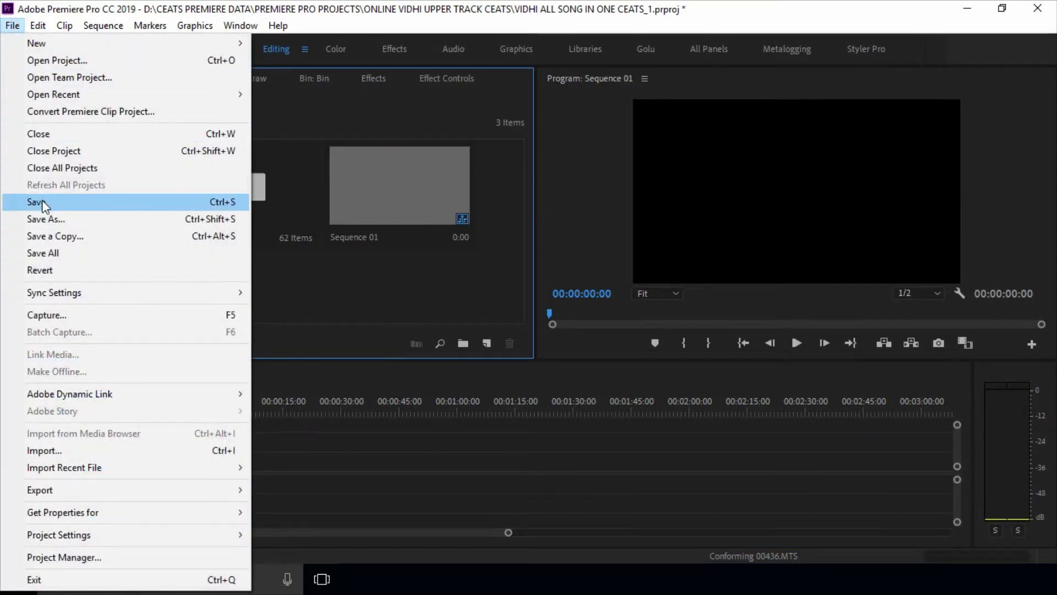
pyautogui.click(46, 218)
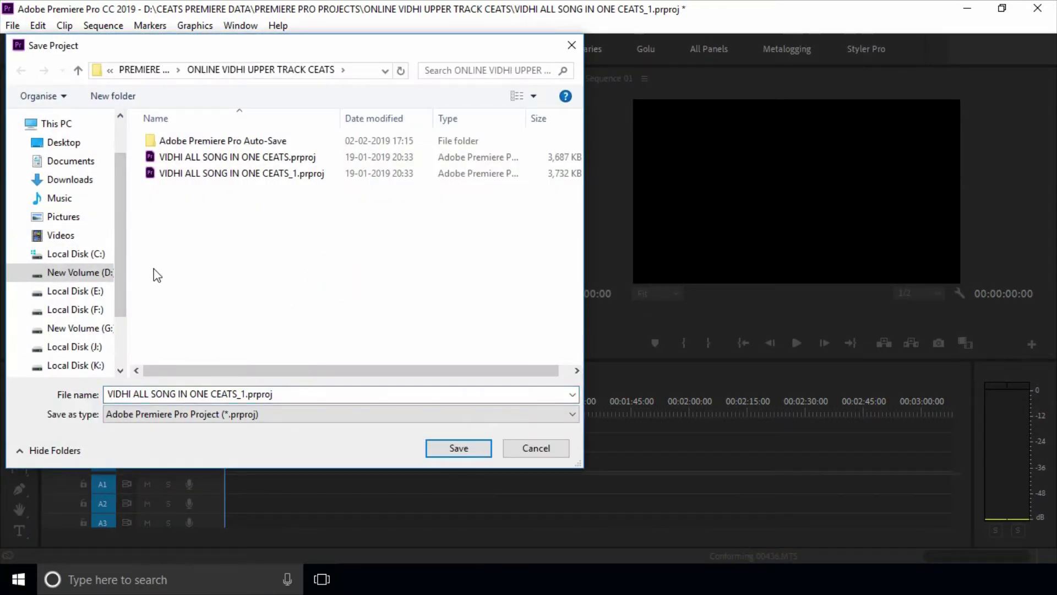
pyautogui.click(104, 271)
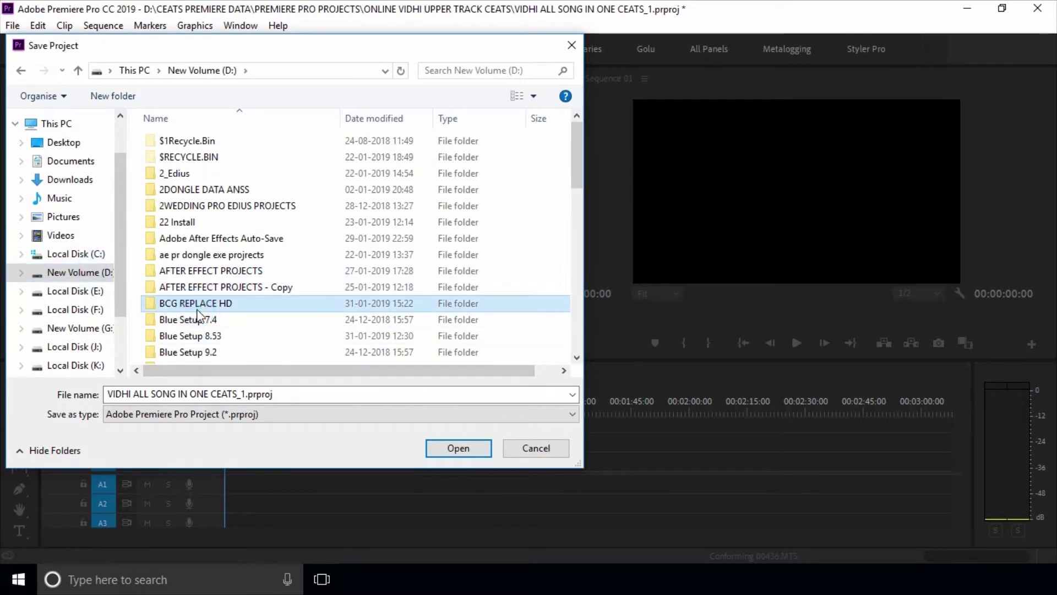
pyautogui.scroll(-10, 198, 315)
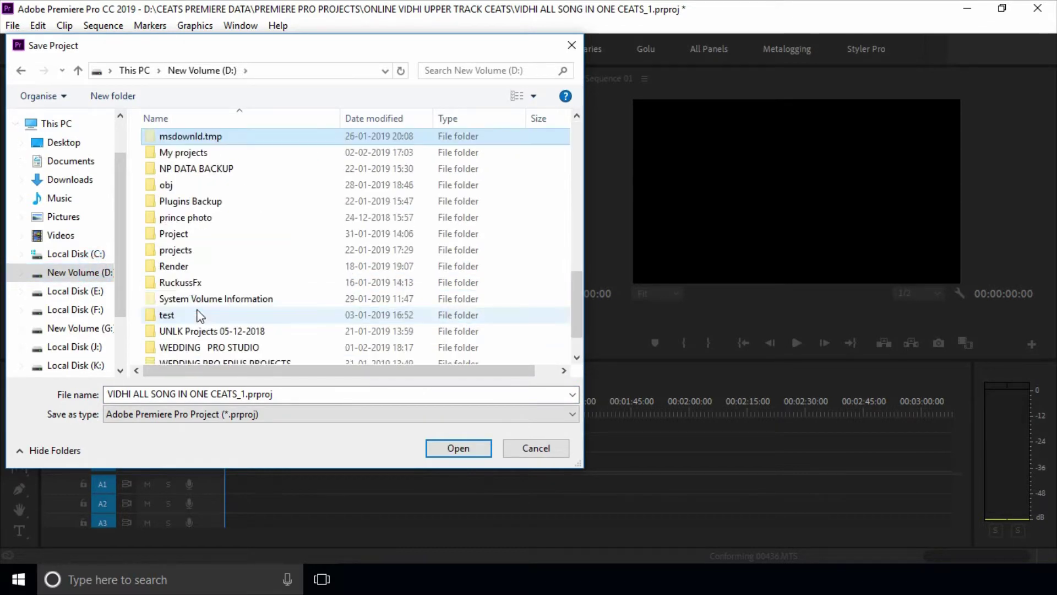
pyautogui.doubleClick(187, 152)
pyautogui.click(248, 393)
pyautogui.hotkey('ctrl', 'a')
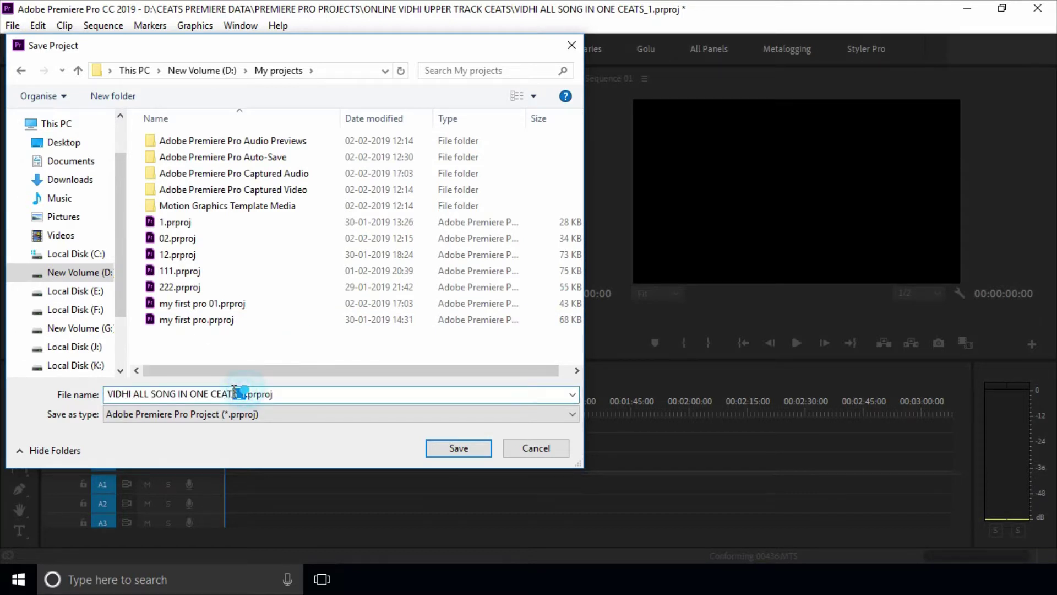
pyautogui.moveTo(247, 393); pyautogui.dragTo(61, 393)
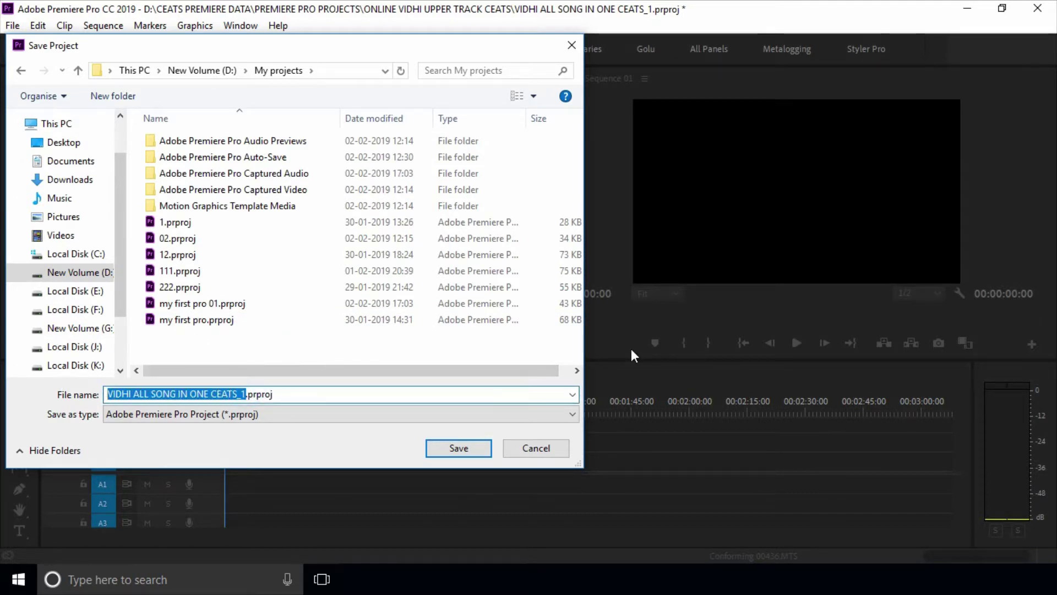
pyautogui.write('ram ewd sita')
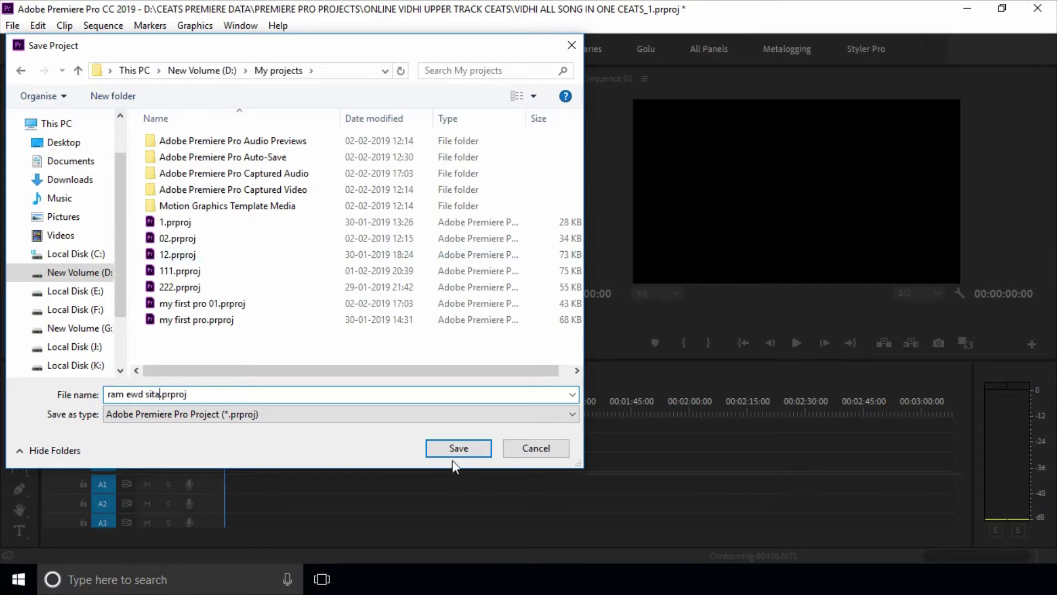
pyautogui.click(456, 451)
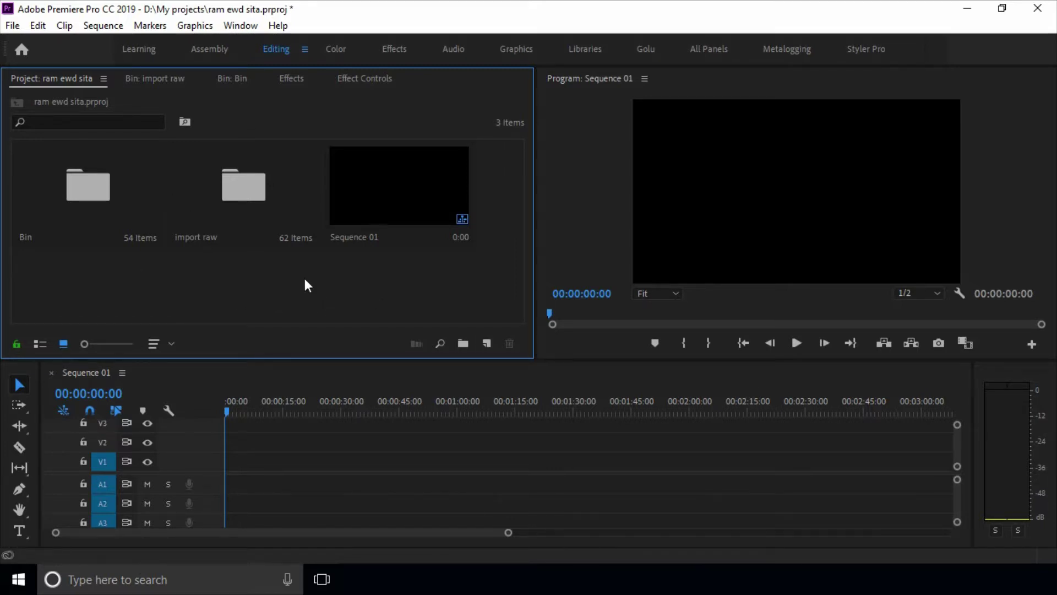
# Drag 61 raw clips from import raw onto Sequence 01, keeping the existing sequence settings
pyautogui.doubleClick(389, 187)
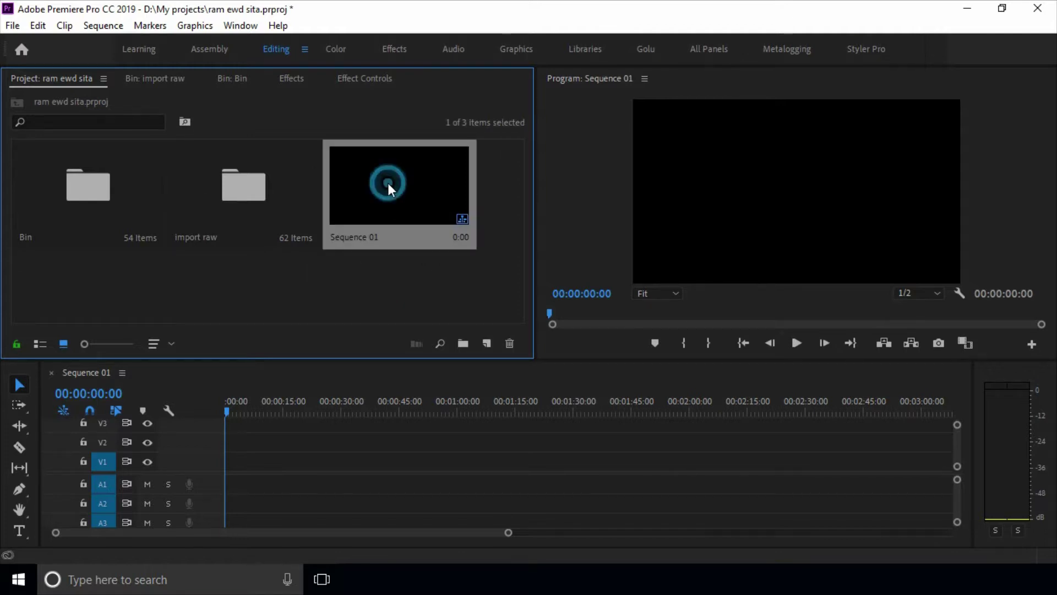
pyautogui.doubleClick(266, 201)
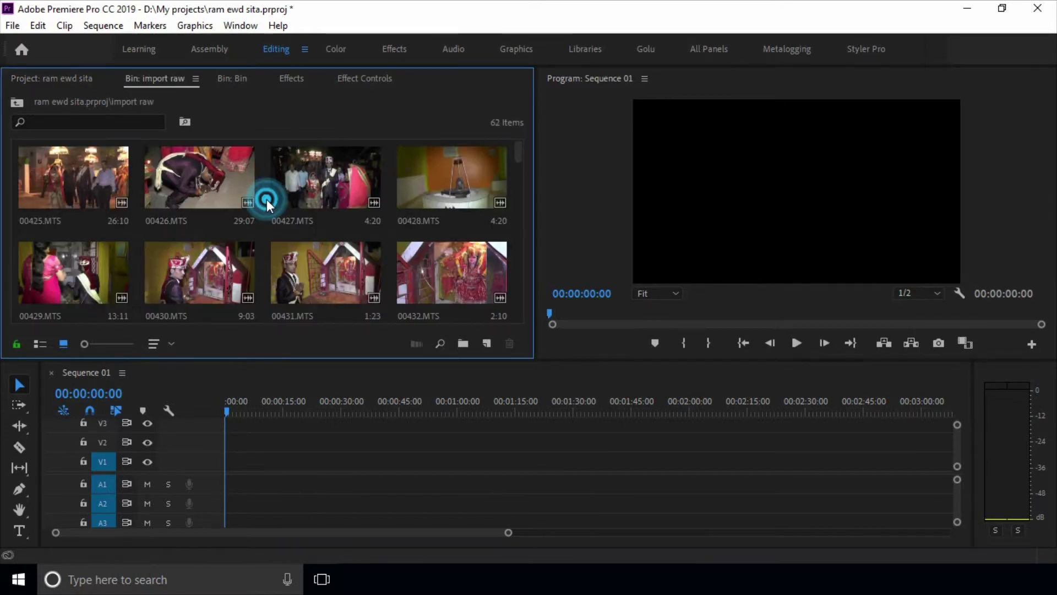
pyautogui.click(105, 176)
pyautogui.scroll(-3, 523, 221)
pyautogui.scroll(-5, 523, 231)
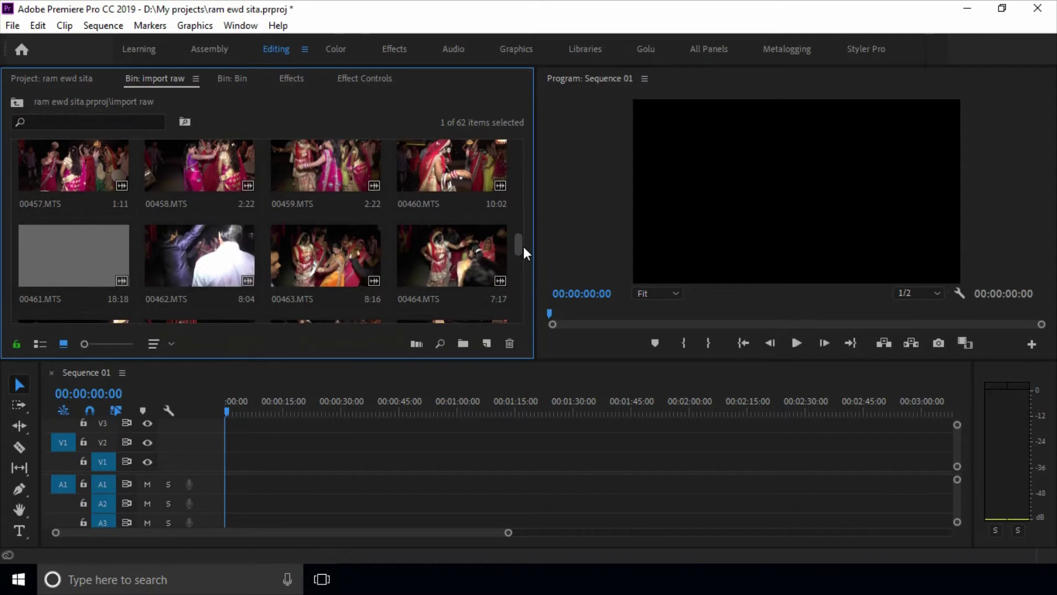
pyautogui.scroll(-5, 523, 246)
pyautogui.hotkey('ctrl', 'a')
pyautogui.scroll(3, 221, 269)
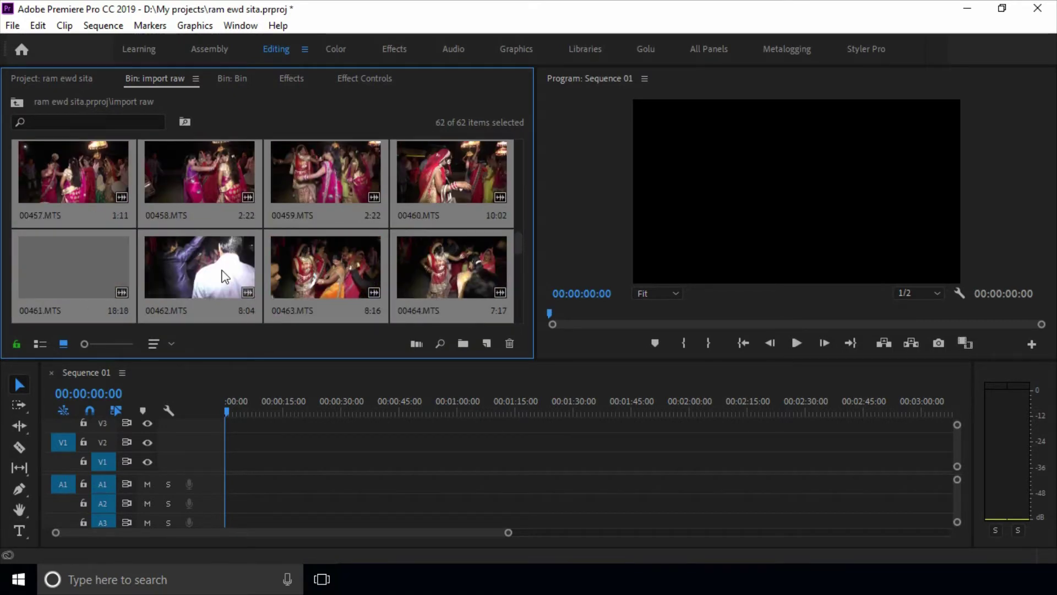
pyautogui.keyDown('ctrl'); pyautogui.click(99, 242); pyautogui.keyUp('ctrl')
pyautogui.moveTo(43, 177); pyautogui.dragTo(207, 458)
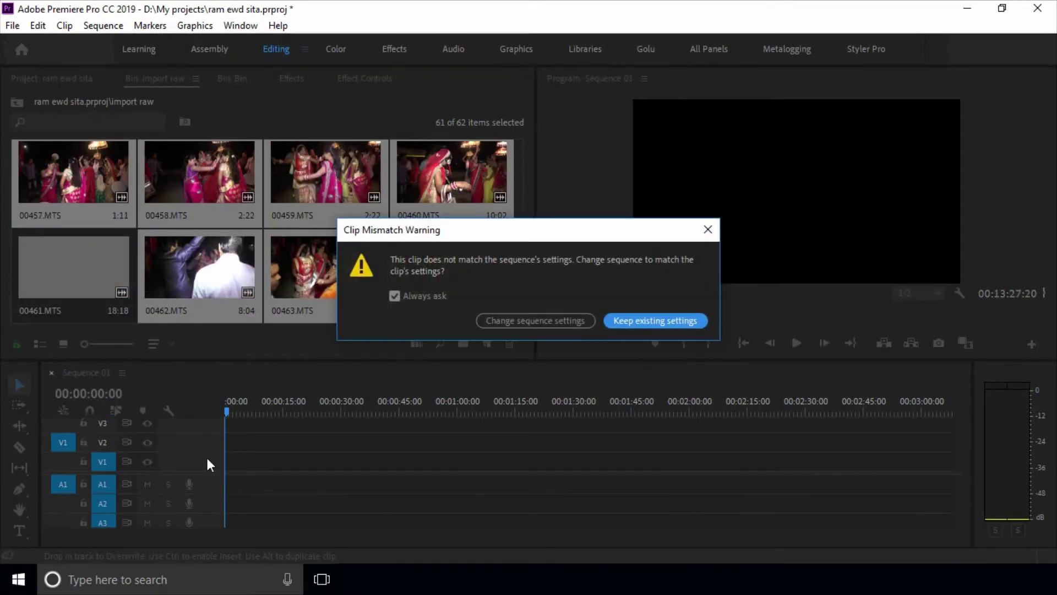
pyautogui.click(643, 321)
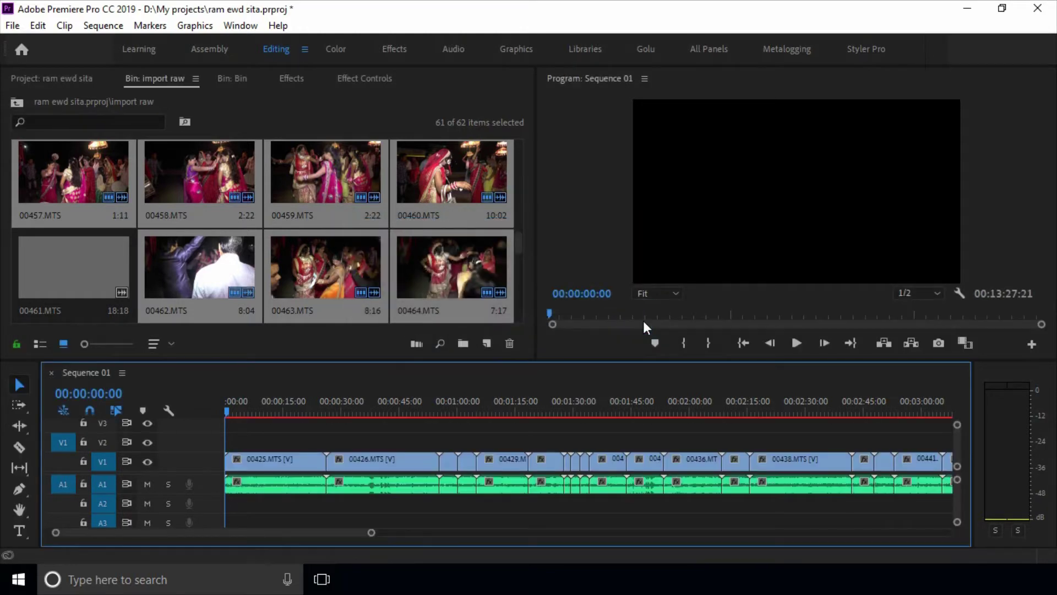
pyautogui.click(237, 475)
# Go back to the project root and open the Bin of 54 old song sequences
pyautogui.moveTo(254, 407); pyautogui.dragTo(371, 408)
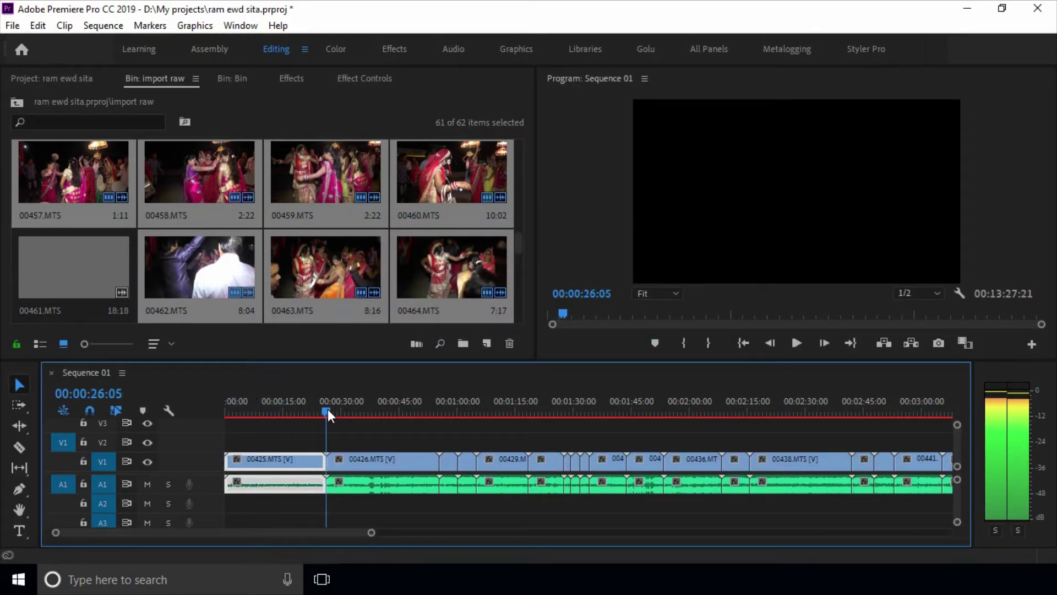
pyautogui.click(39, 80)
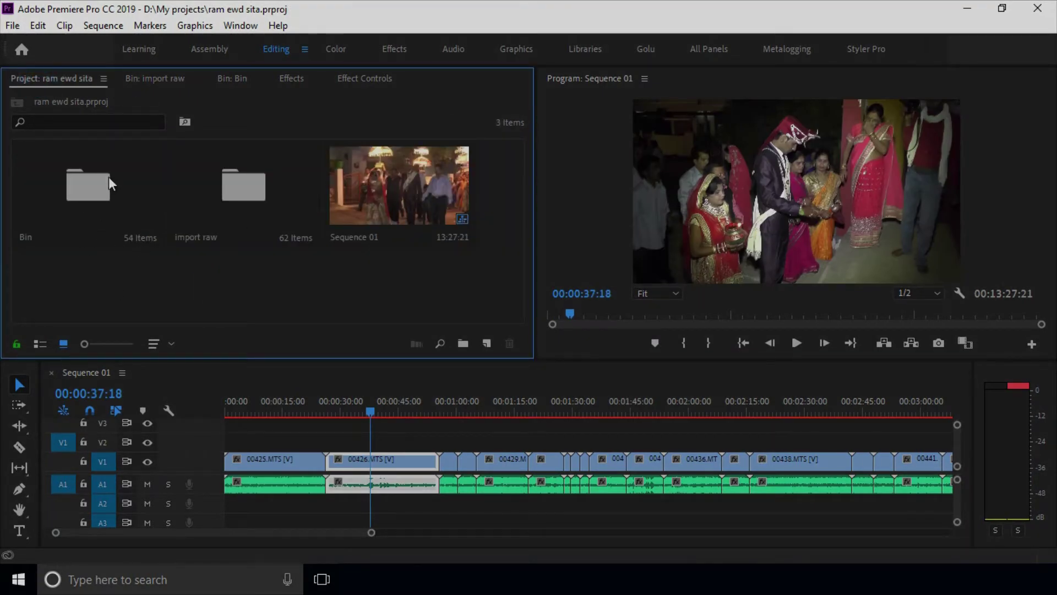
pyautogui.doubleClick(91, 194)
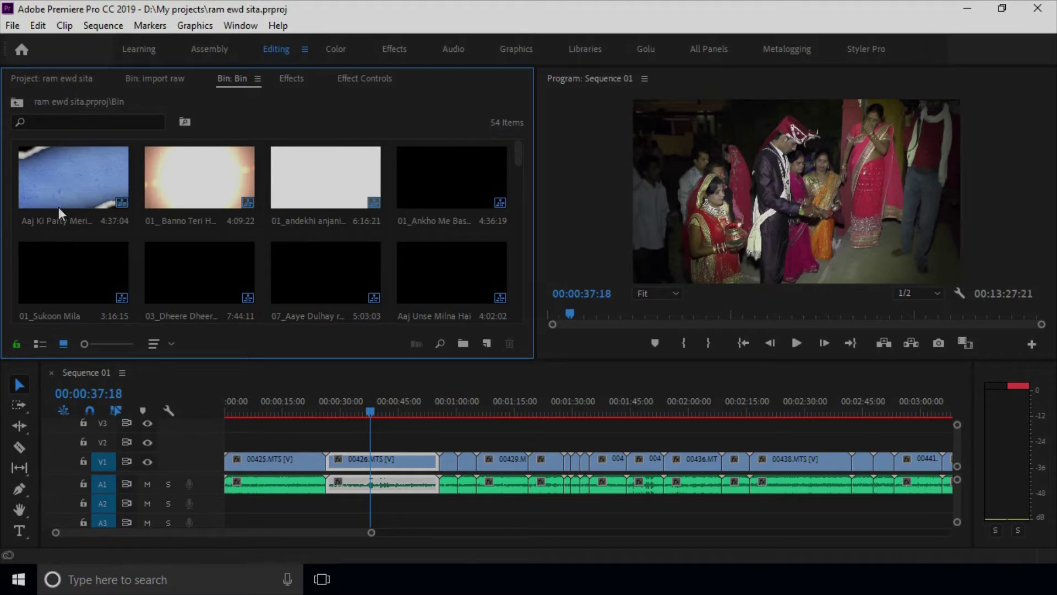
pyautogui.click(307, 167)
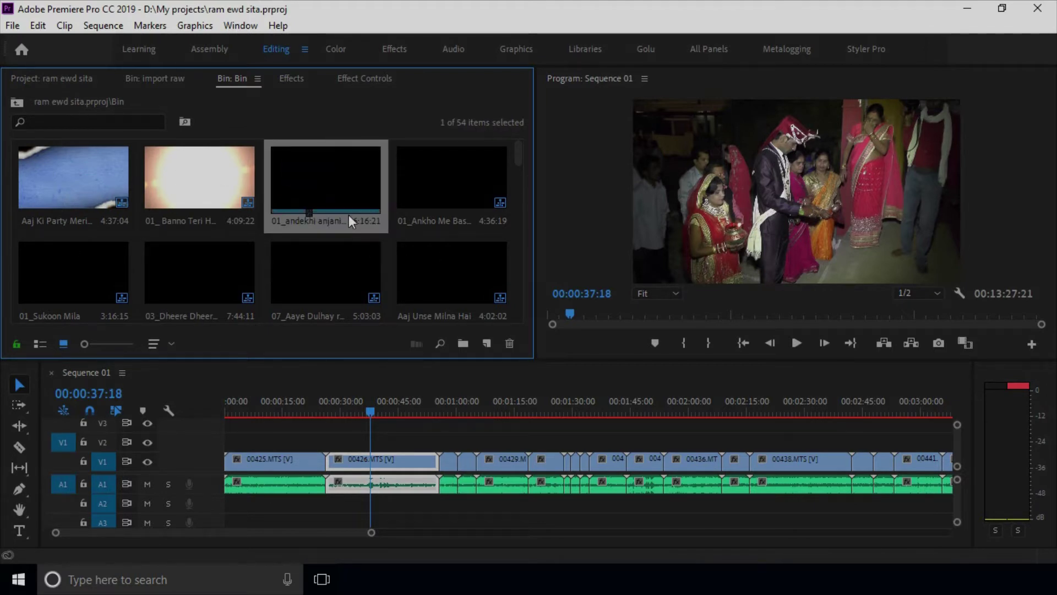
pyautogui.scroll(-2, 351, 205)
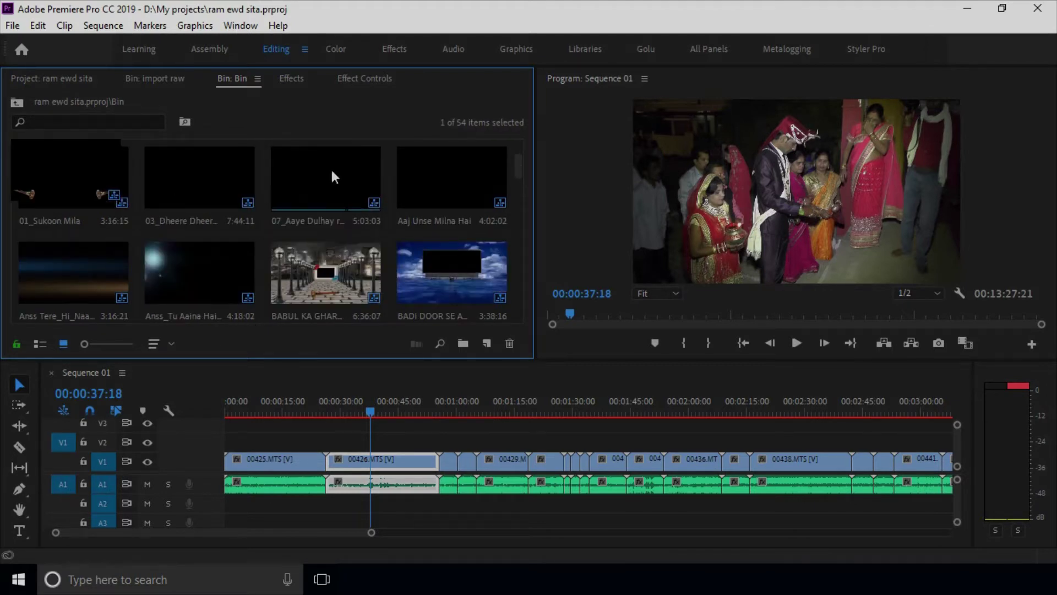
# Open the 03_Dheere Dheere Karoon Sindoor.mp3 sequence and copy all its clips
pyautogui.doubleClick(197, 170)
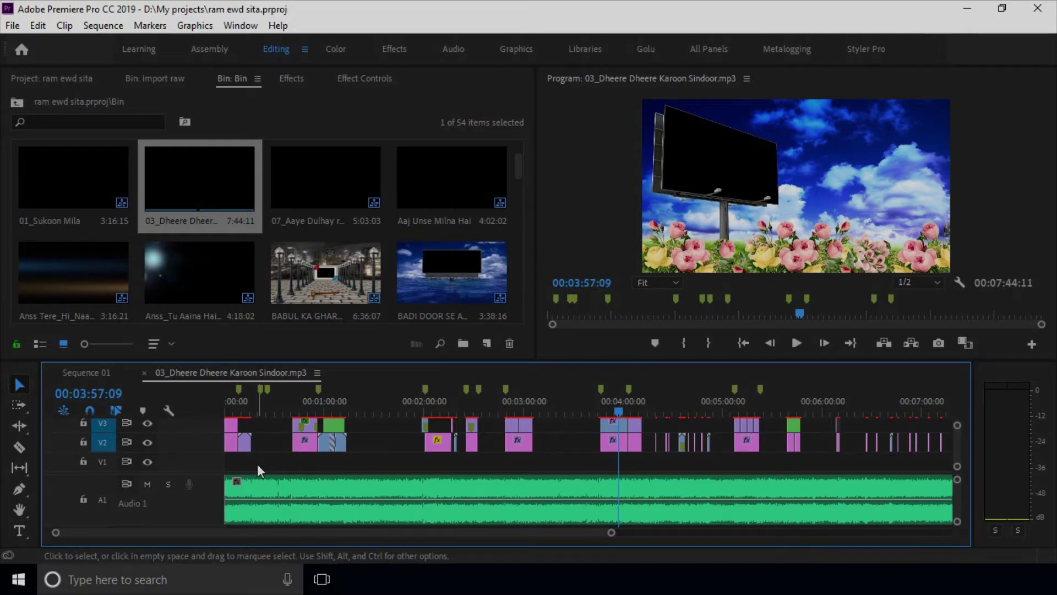
pyautogui.hotkey('ctrl', 'a')
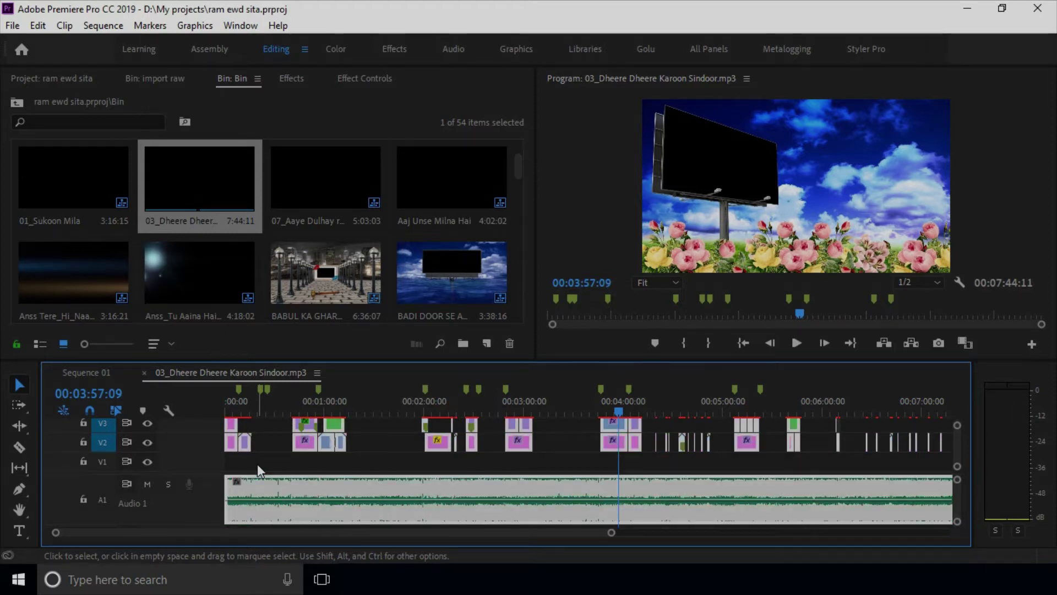
pyautogui.click(37, 28)
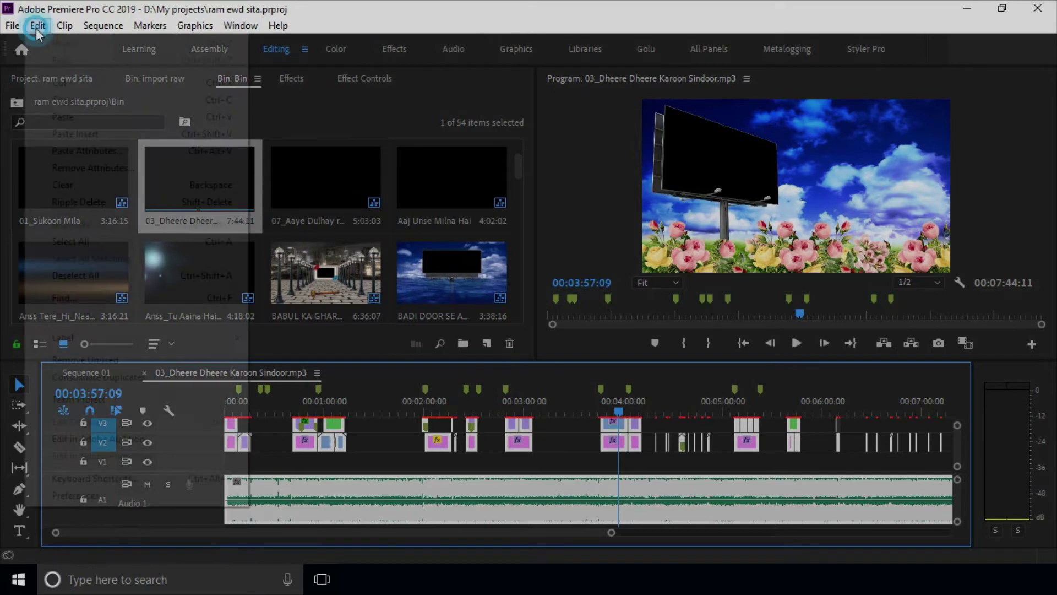
pyautogui.click(115, 101)
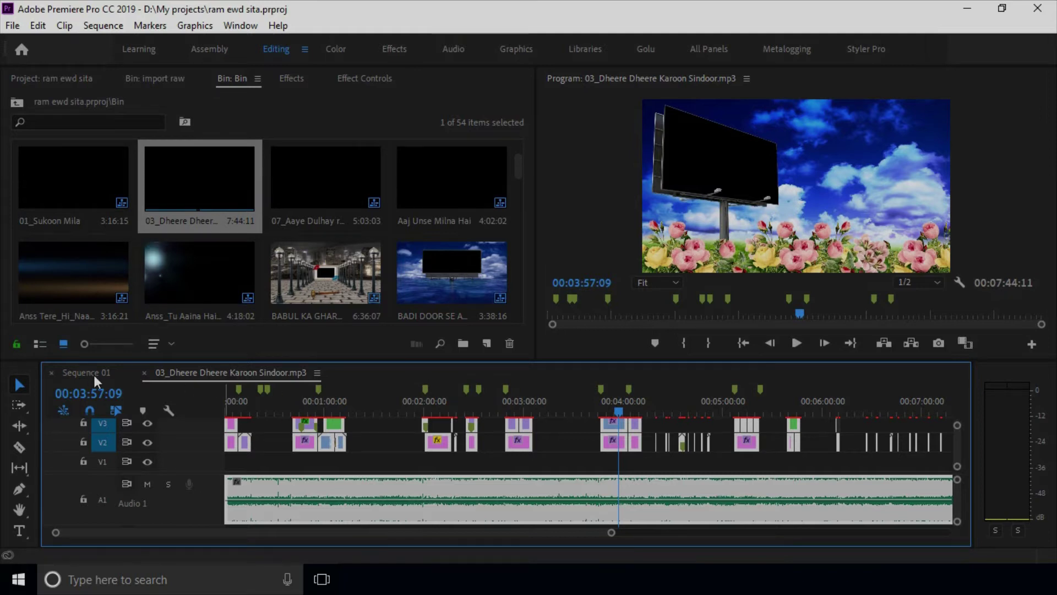
# Open Sequence 01 and return its playhead to 00:00:00:00
pyautogui.click(60, 76)
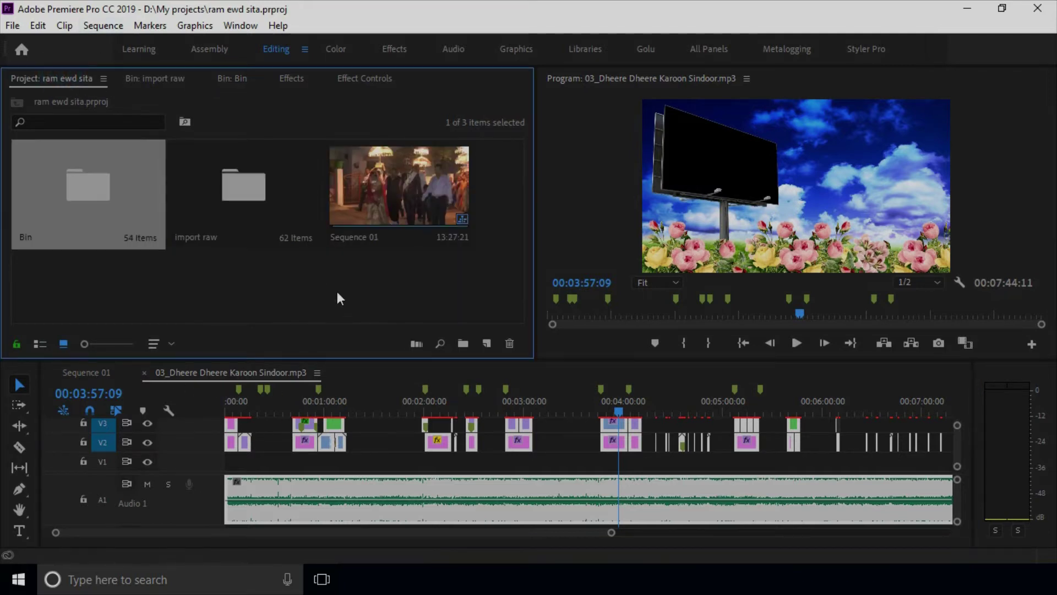
pyautogui.click(394, 184)
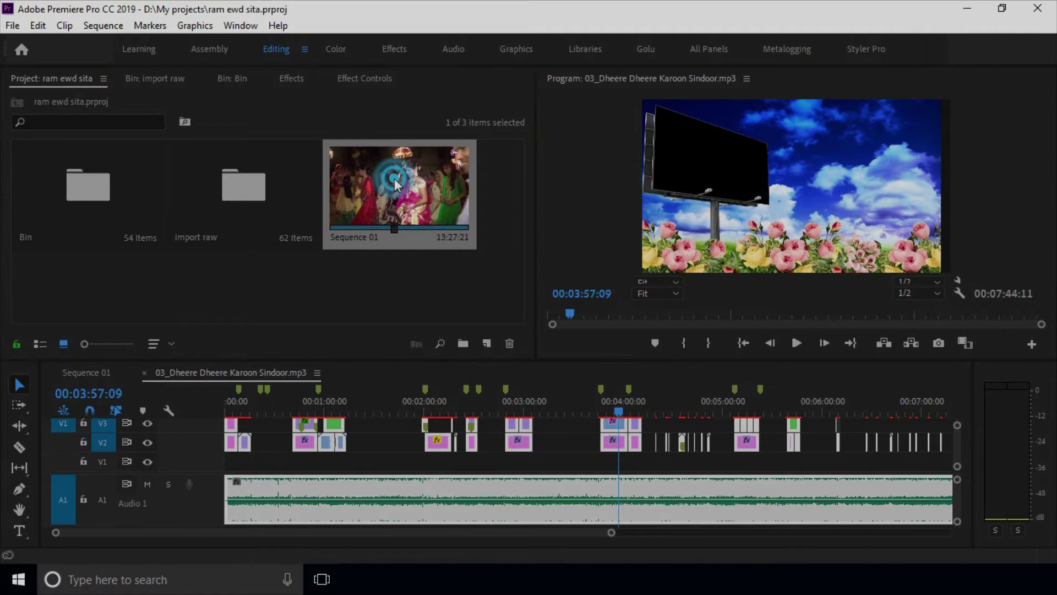
pyautogui.click(78, 374)
pyautogui.click(193, 372)
pyautogui.click(94, 375)
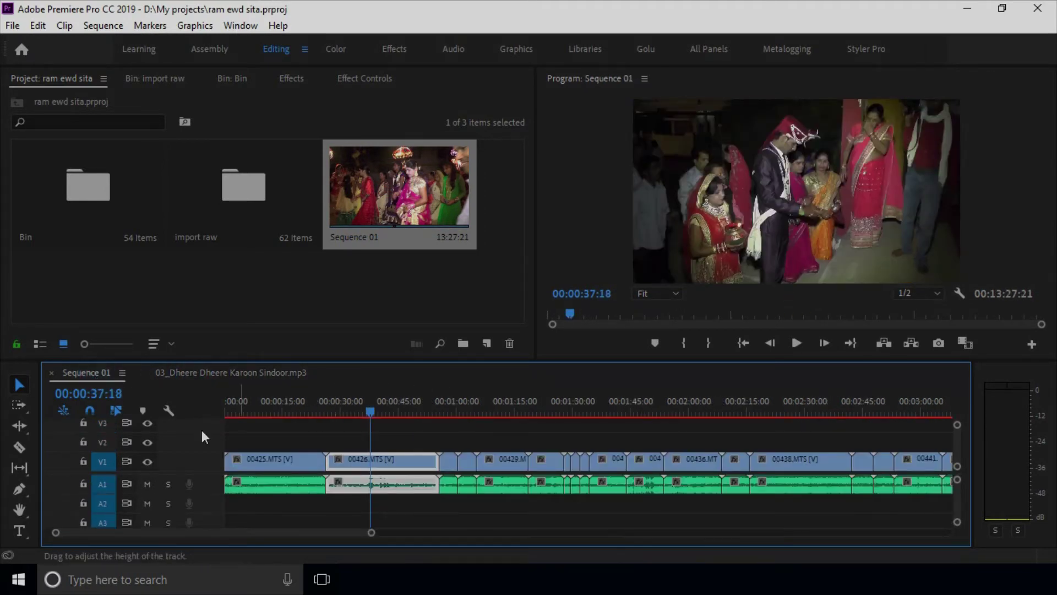
pyautogui.moveTo(256, 408); pyautogui.dragTo(193, 413)
pyautogui.moveTo(261, 404); pyautogui.dragTo(173, 405)
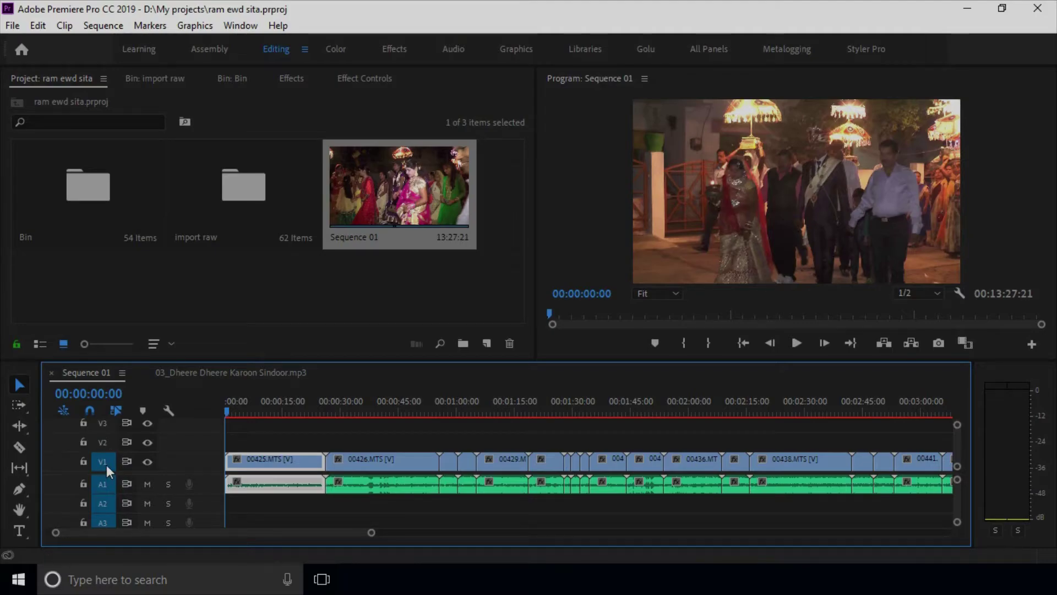
# Turn off V1 targeting and paste the copied song clips and effects into Sequence 01
pyautogui.click(104, 465)
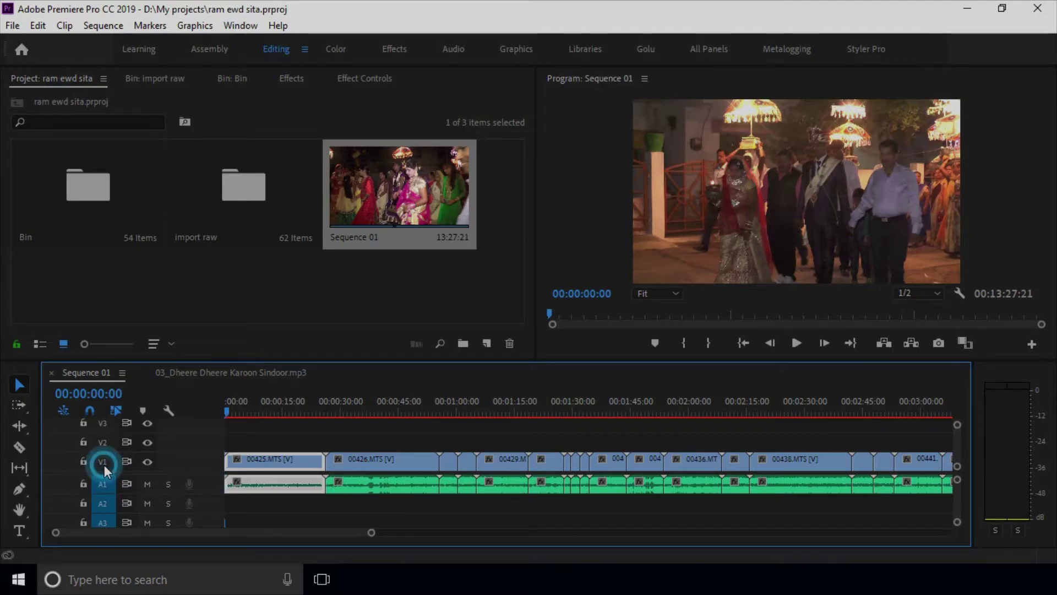
pyautogui.click(101, 484)
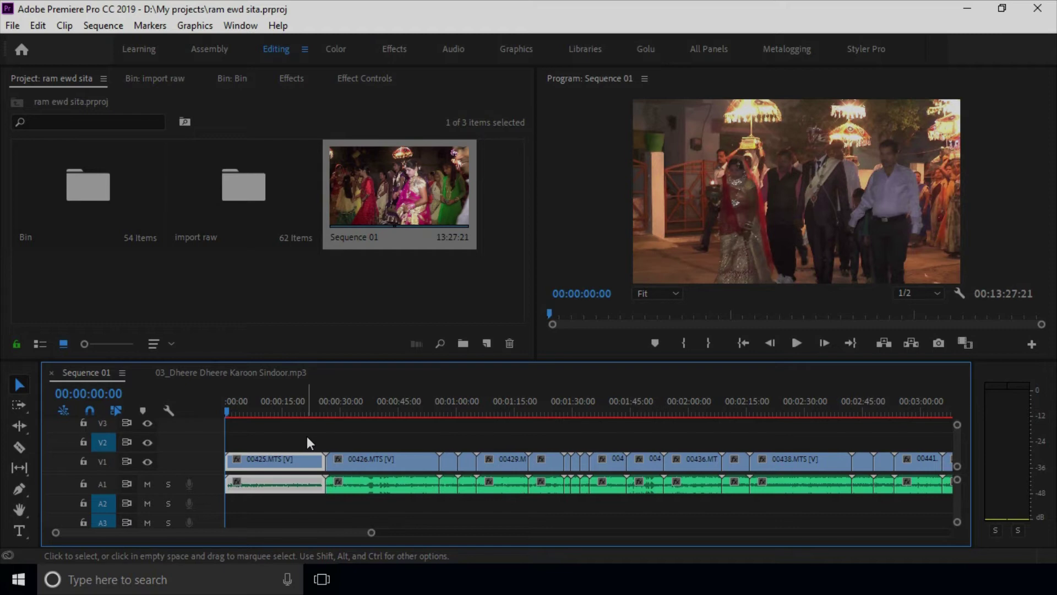
pyautogui.click(35, 26)
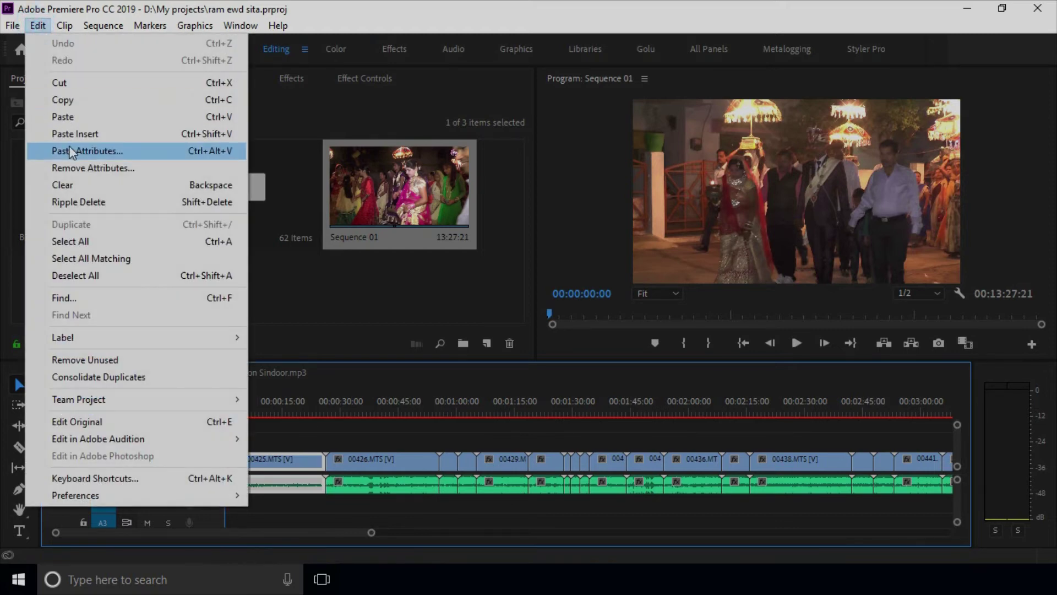
pyautogui.click(423, 7)
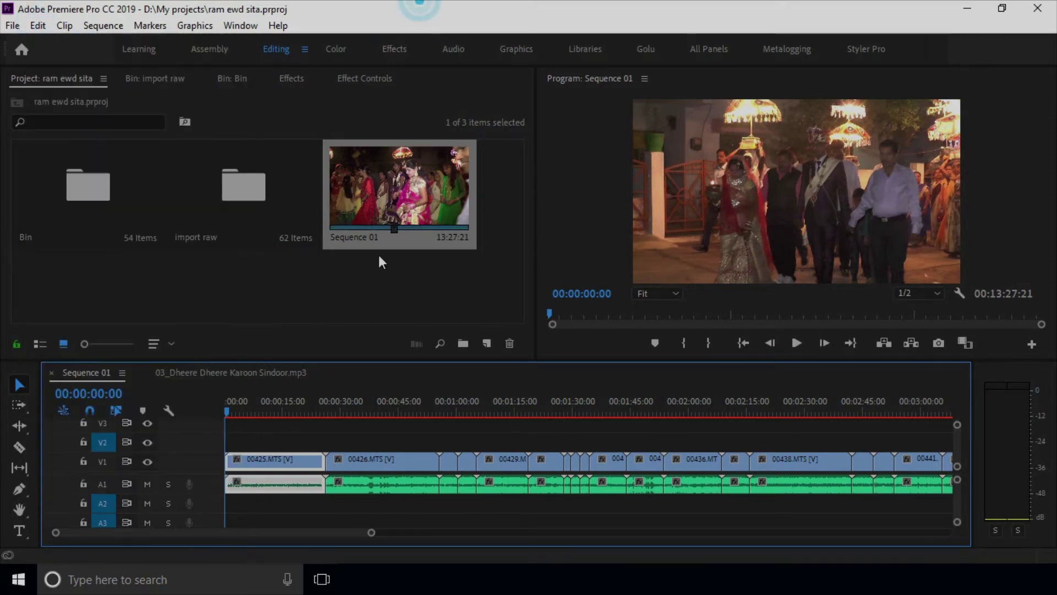
pyautogui.hotkey('ctrl', 'v')
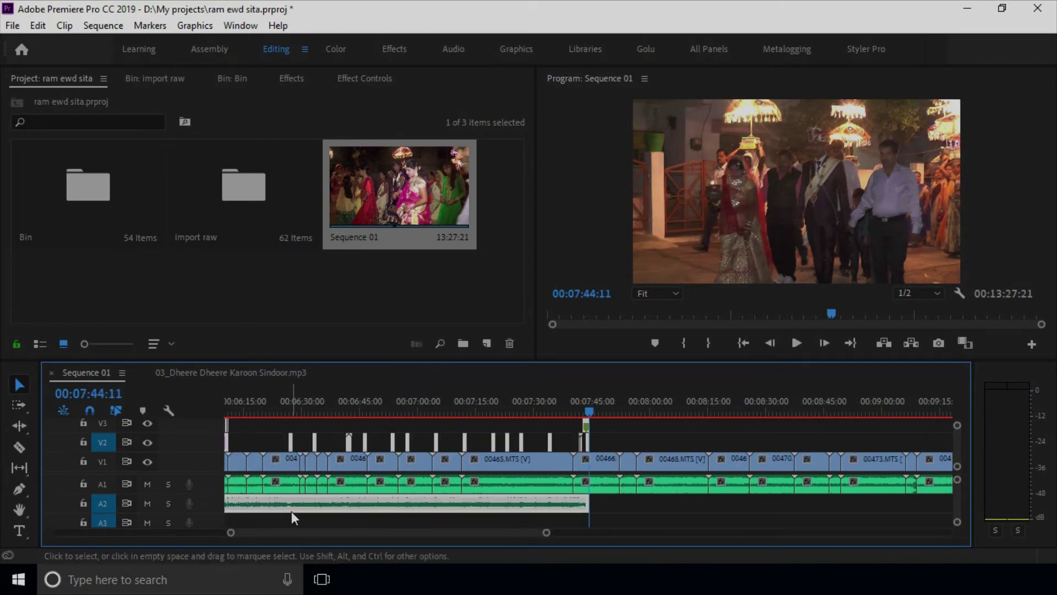
pyautogui.moveTo(277, 531); pyautogui.dragTo(78, 531)
# Play Sequence 01 from the start and mute the original A1 audio, replaying from about eight seconds
pyautogui.click(221, 404)
pyautogui.press('space')
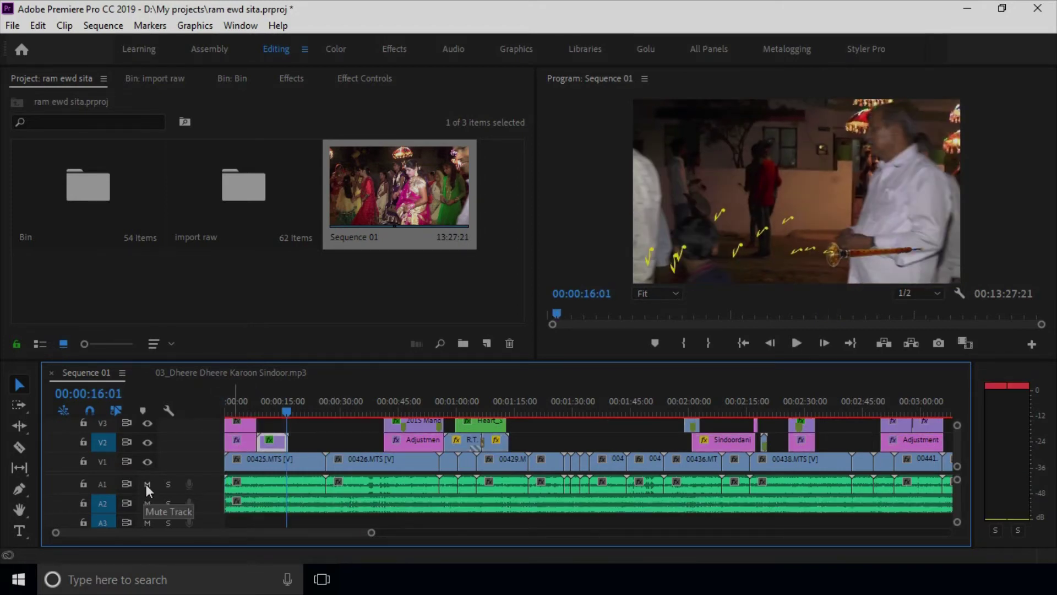
pyautogui.click(147, 484)
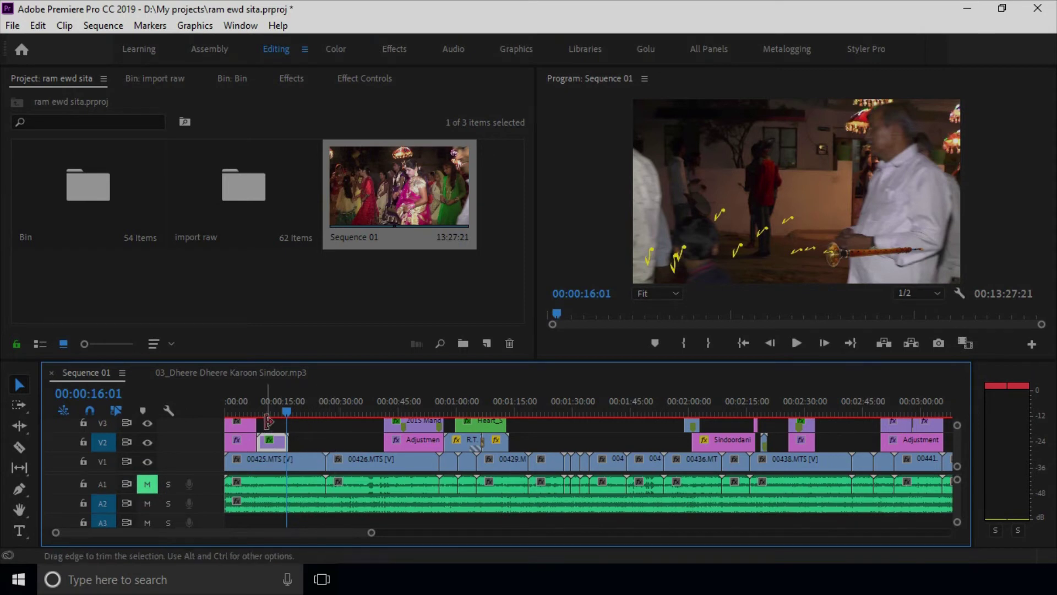
pyautogui.click(258, 405)
pyautogui.press('space')
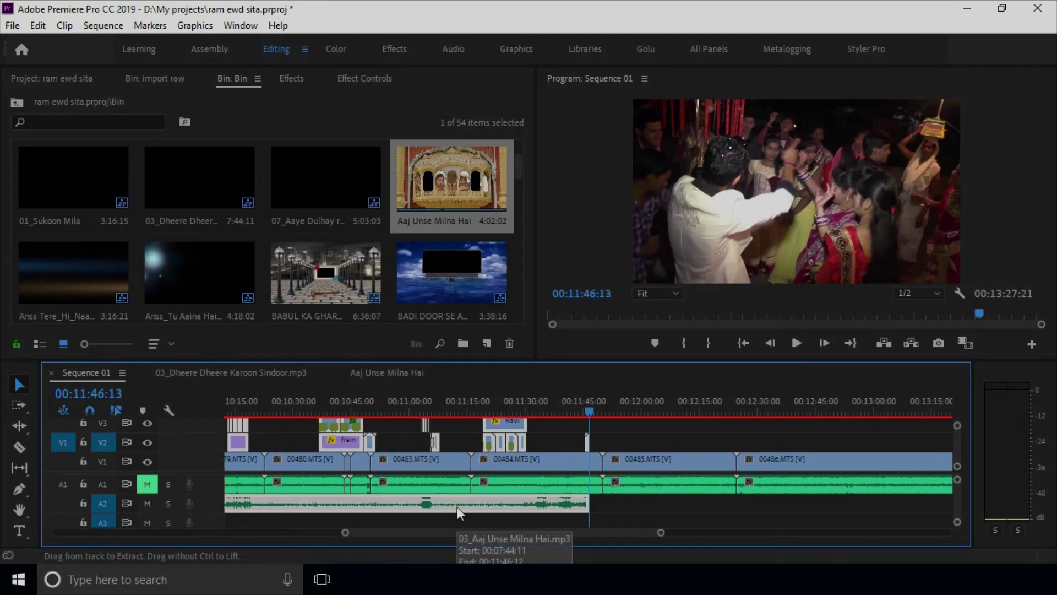
# Preview where the two songs meet around 00:07:46 and 00:07:54, stopping at 00:09:50:24
pyautogui.moveTo(388, 534); pyautogui.dragTo(303, 535)
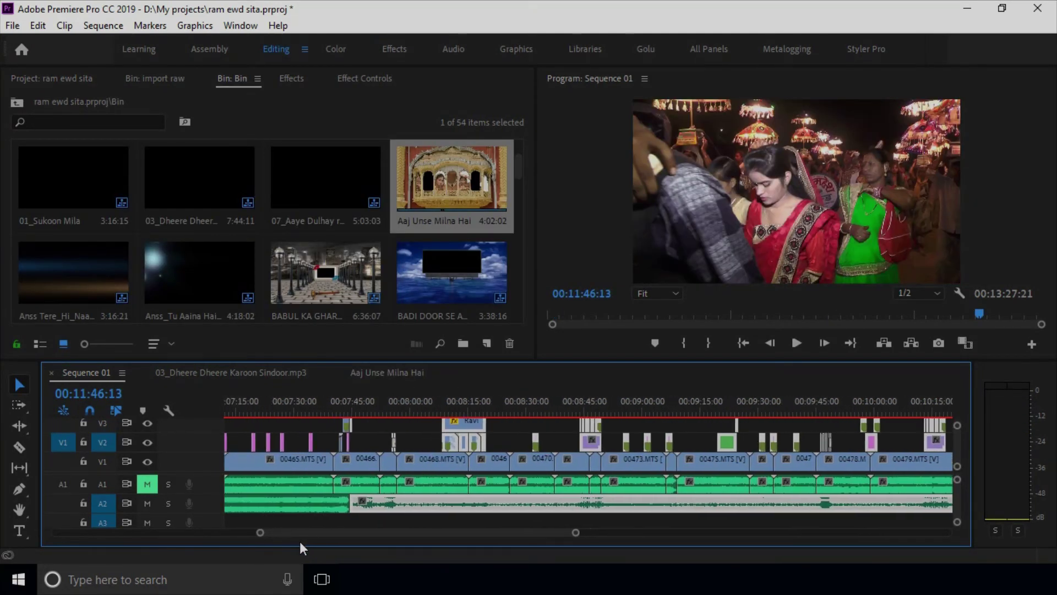
pyautogui.moveTo(369, 400); pyautogui.dragTo(360, 404)
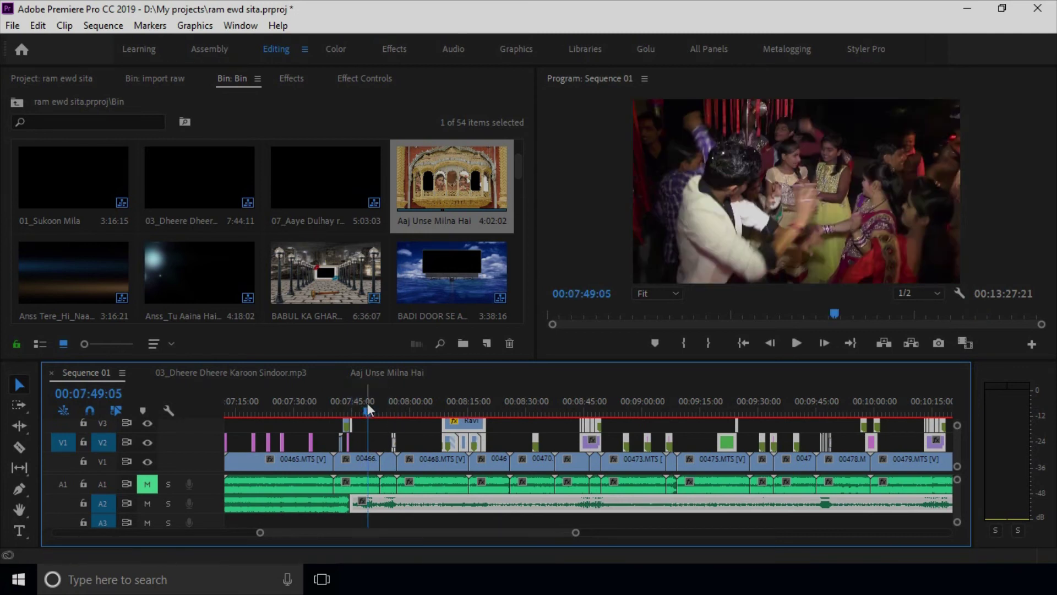
pyautogui.press('space')
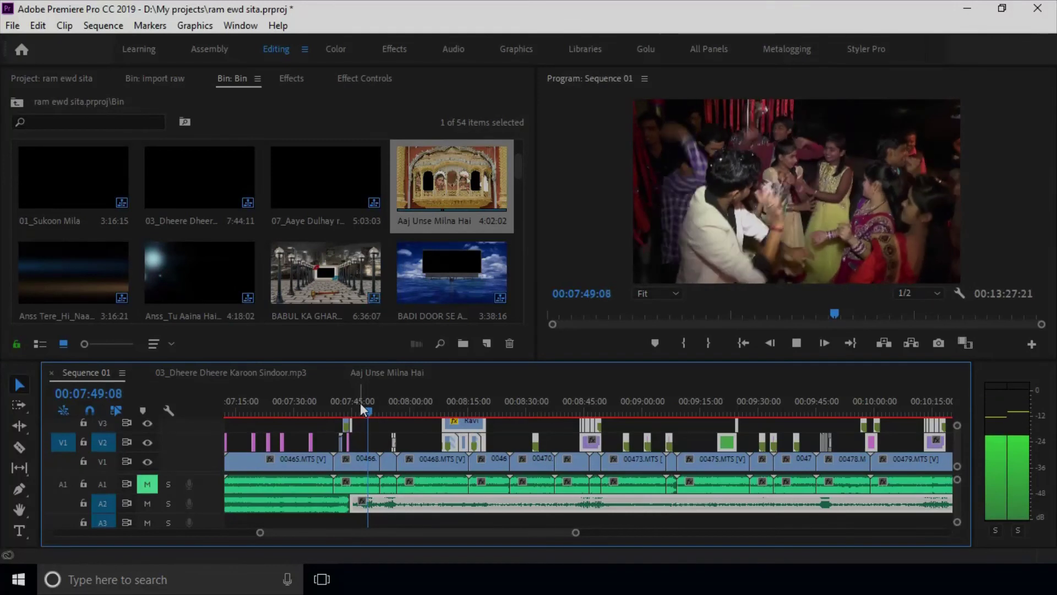
pyautogui.press('space')
pyautogui.click(389, 405)
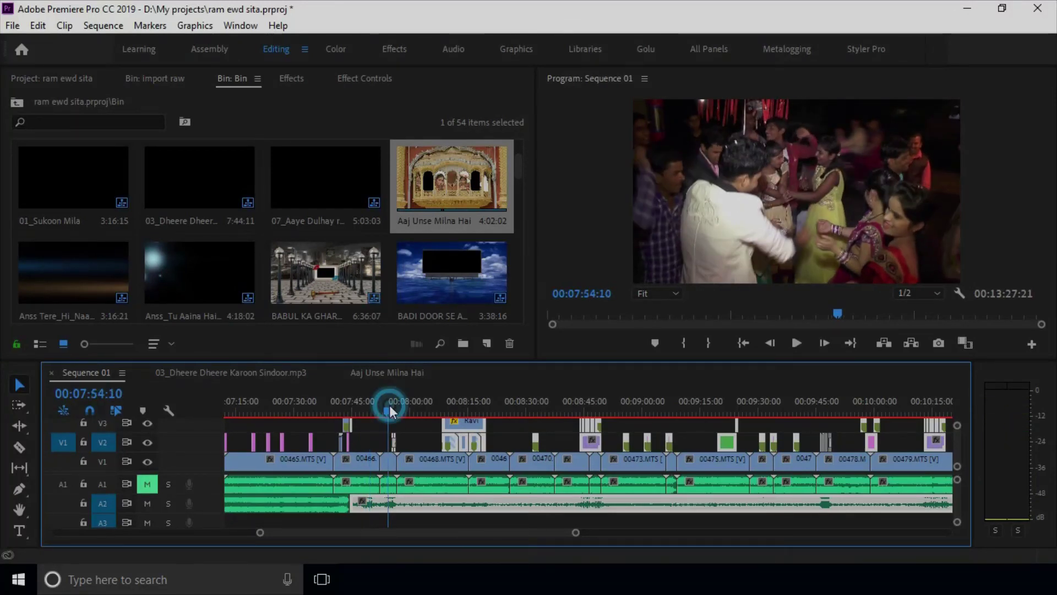
pyautogui.press('space')
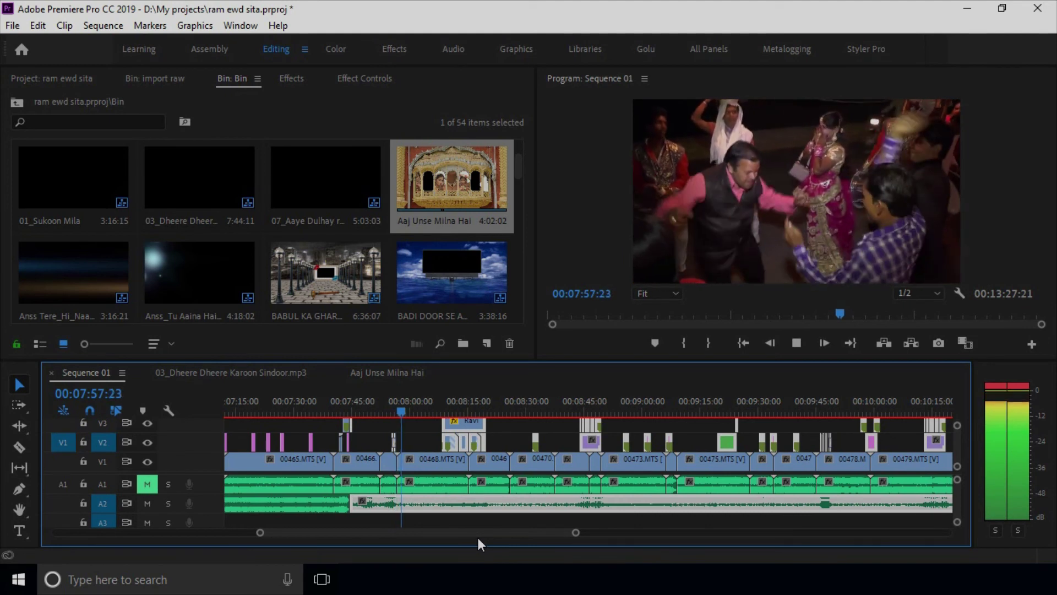
pyautogui.click(839, 412)
# Set Sequence 01's In point at 00:00:00:00 and its Out point at 00:11:44:06
pyautogui.moveTo(258, 533); pyautogui.dragTo(2, 533)
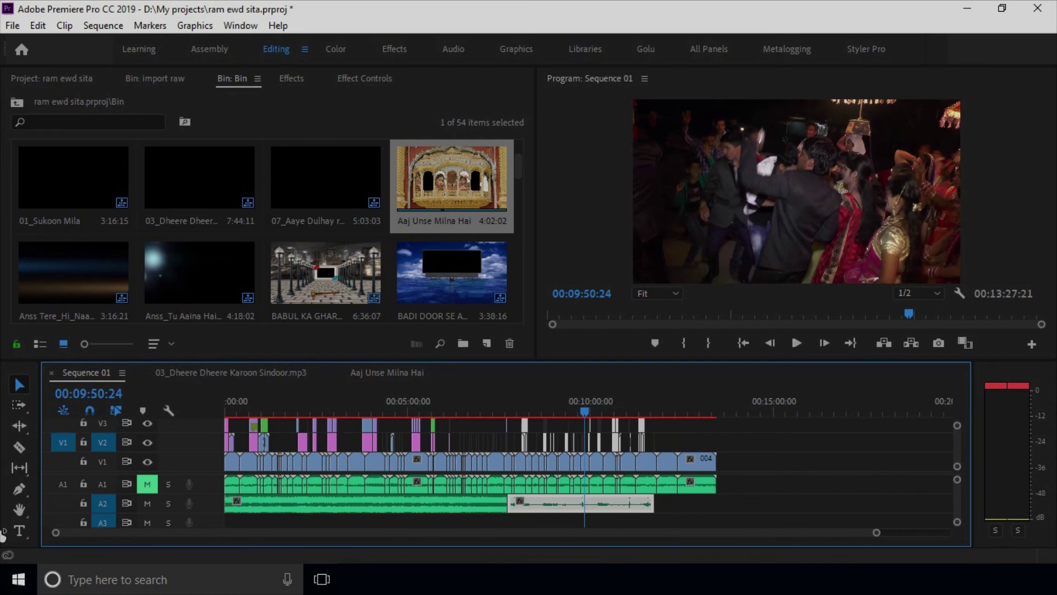
pyautogui.click(775, 441)
pyautogui.moveTo(233, 403); pyautogui.dragTo(185, 408)
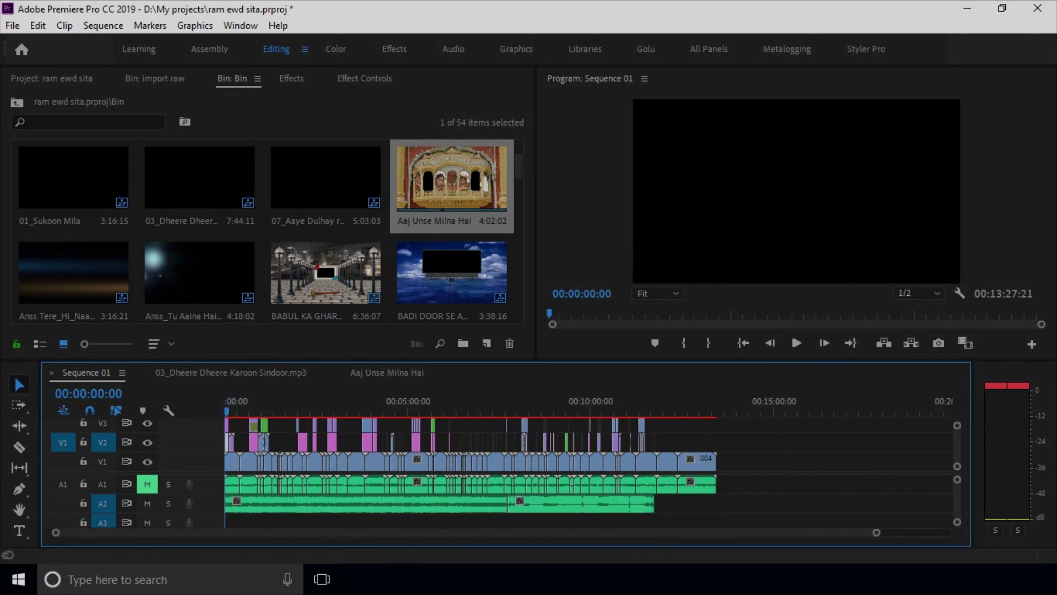
pyautogui.click(686, 343)
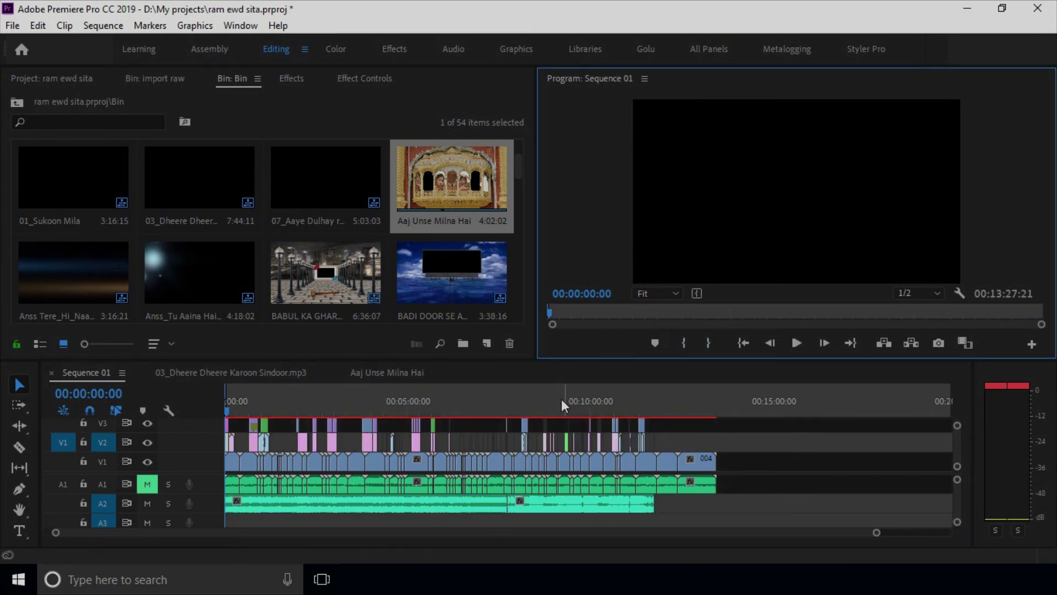
pyautogui.moveTo(593, 402); pyautogui.dragTo(656, 394)
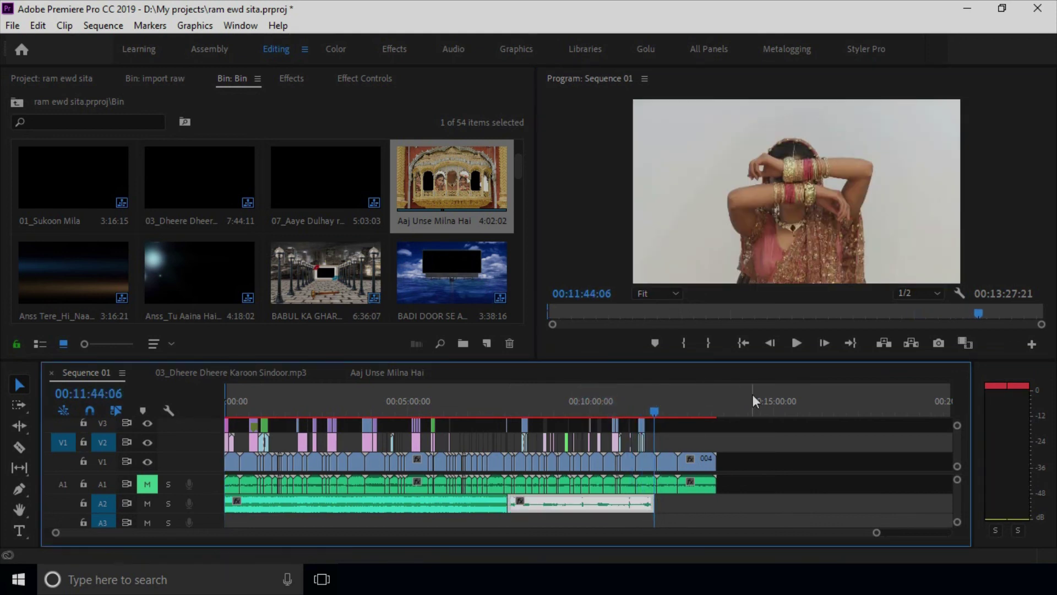
pyautogui.click(708, 342)
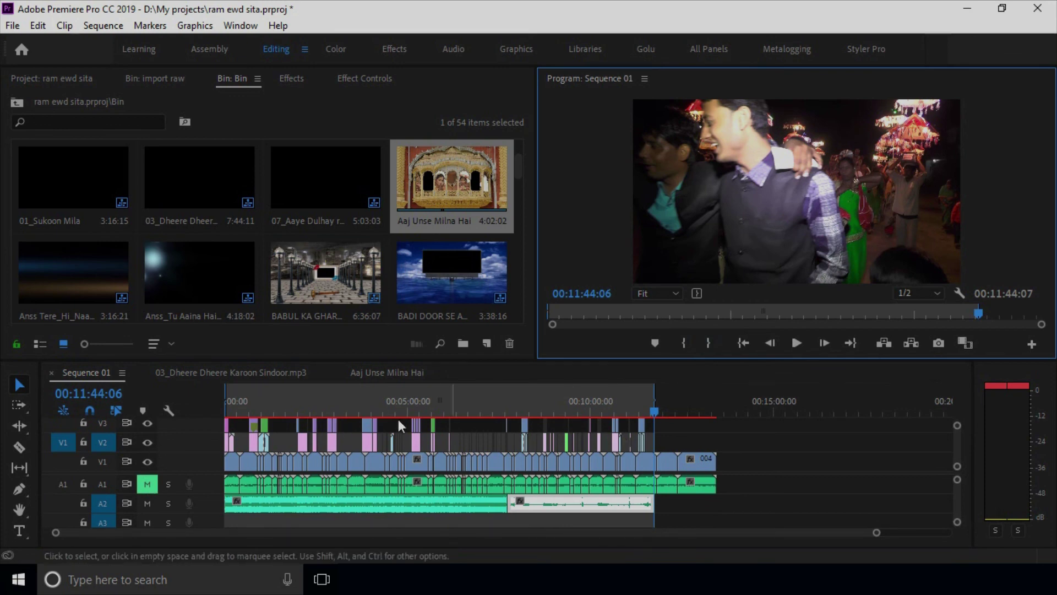